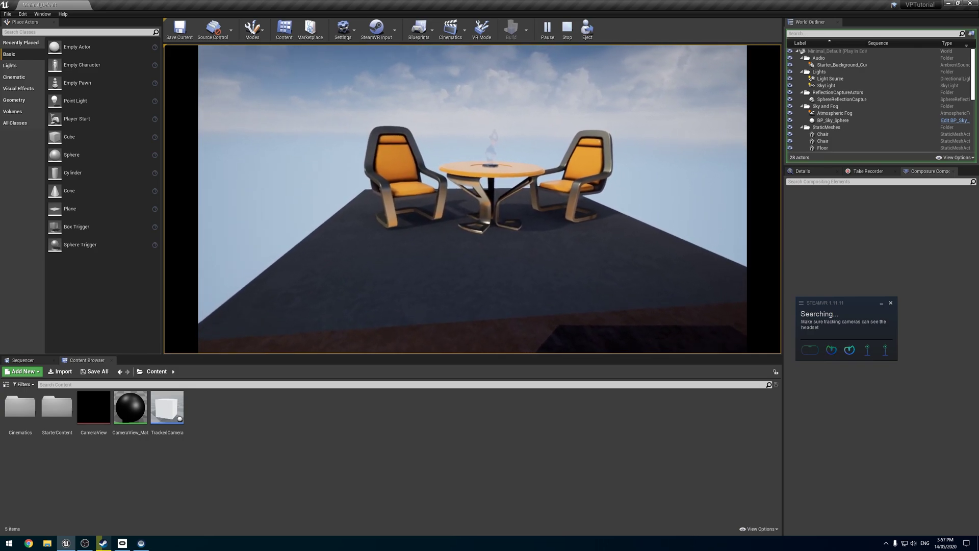
Stop the play session and create a new comp shot in Composure Compositing.
key("Escape")
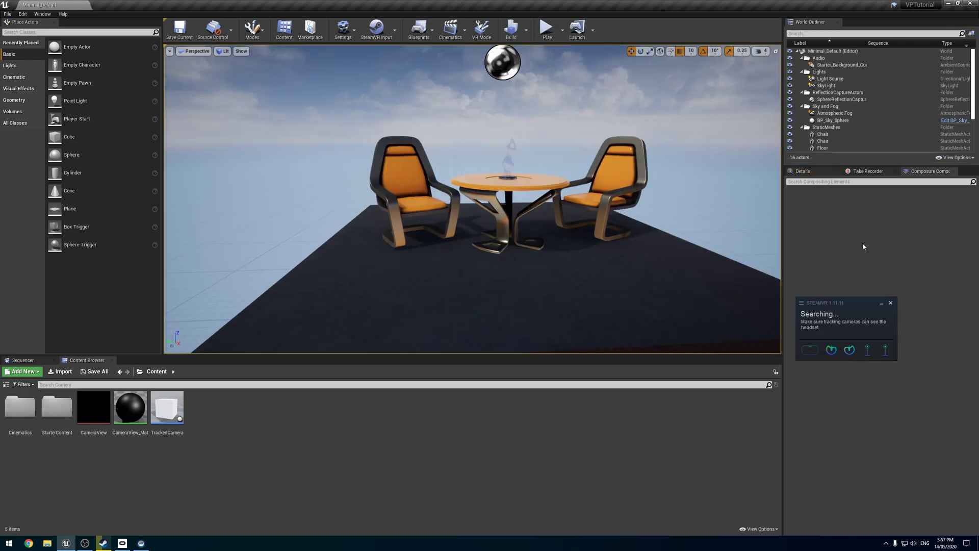
left_click(881, 305)
right_click(850, 239)
left_click(857, 246)
left_click(422, 209)
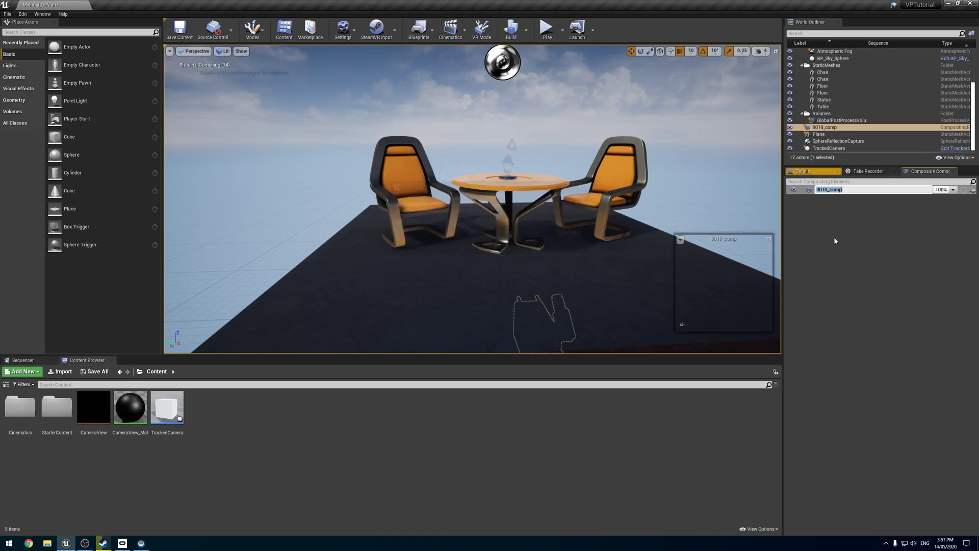
Add a CG Layer element to the 0010_comp shot.
right_click(808, 192)
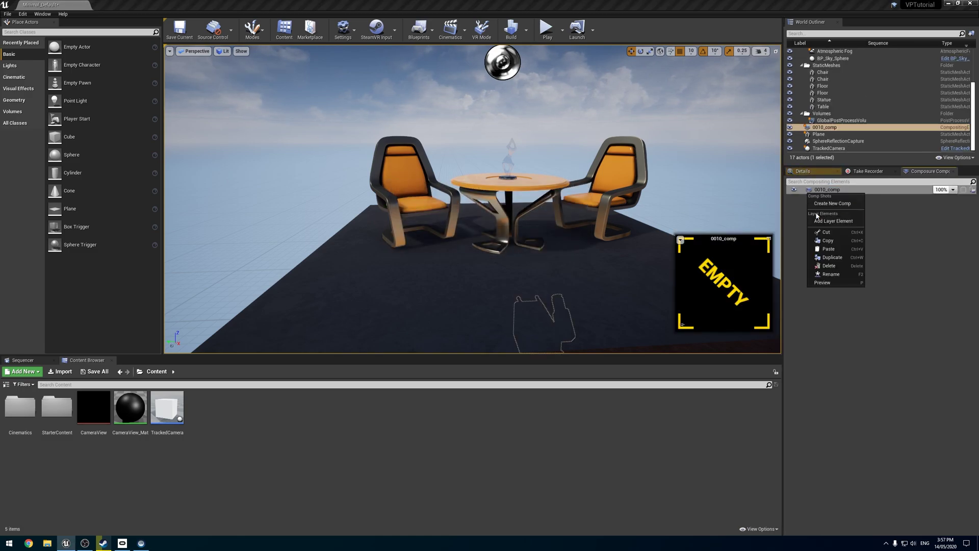
left_click(833, 221)
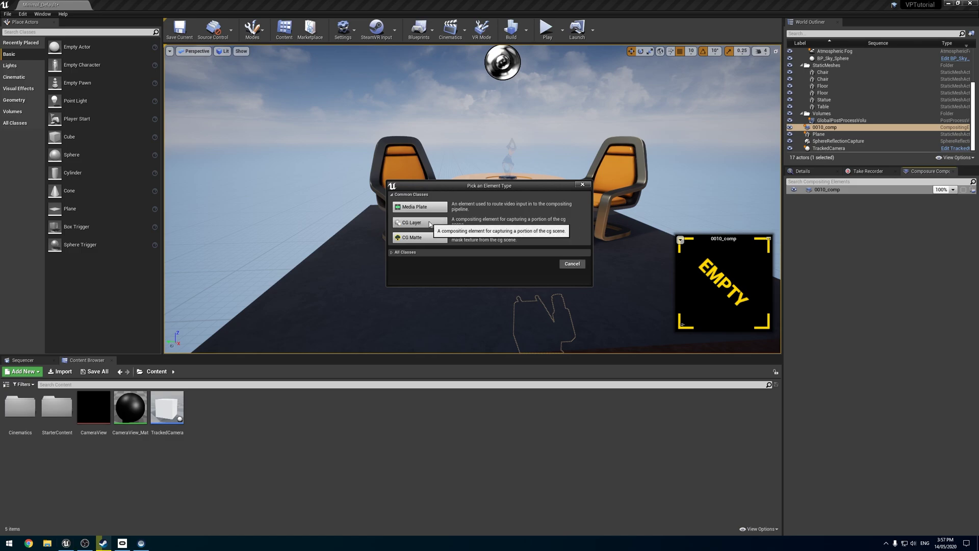
left_click(419, 222)
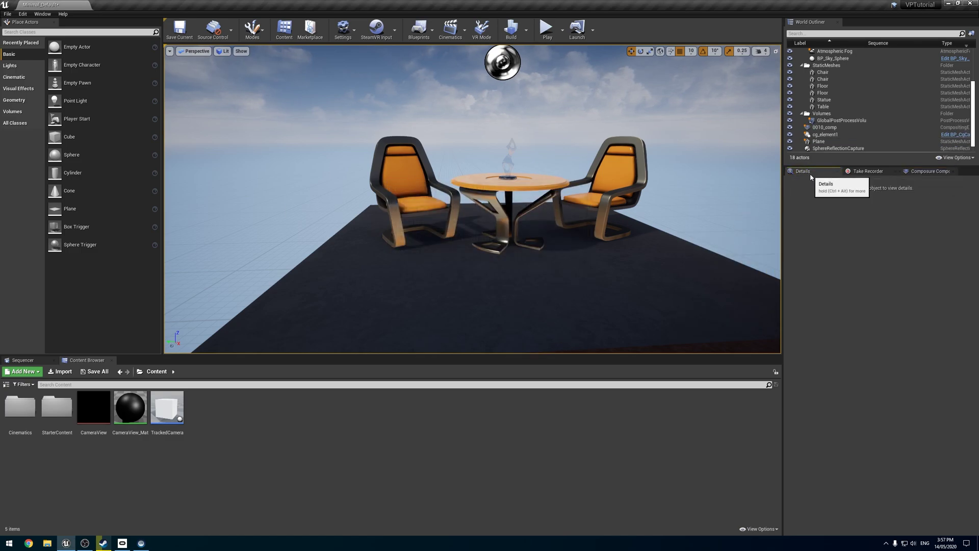
Set the camera source of cg_element1 to Override and check the actors available as its target camera.
scroll(839, 115, "down", 1)
left_click(826, 127)
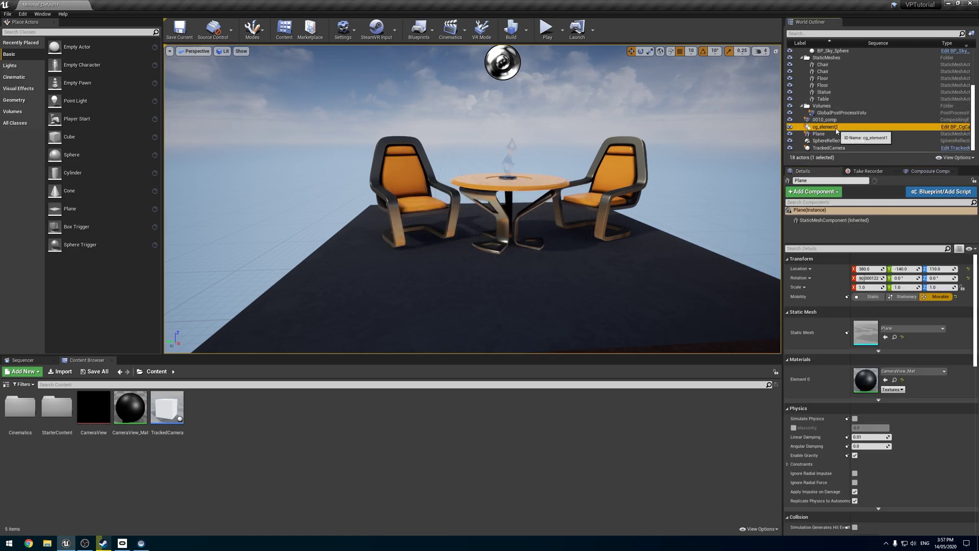
scroll(794, 401, "down", 6)
left_click(794, 396)
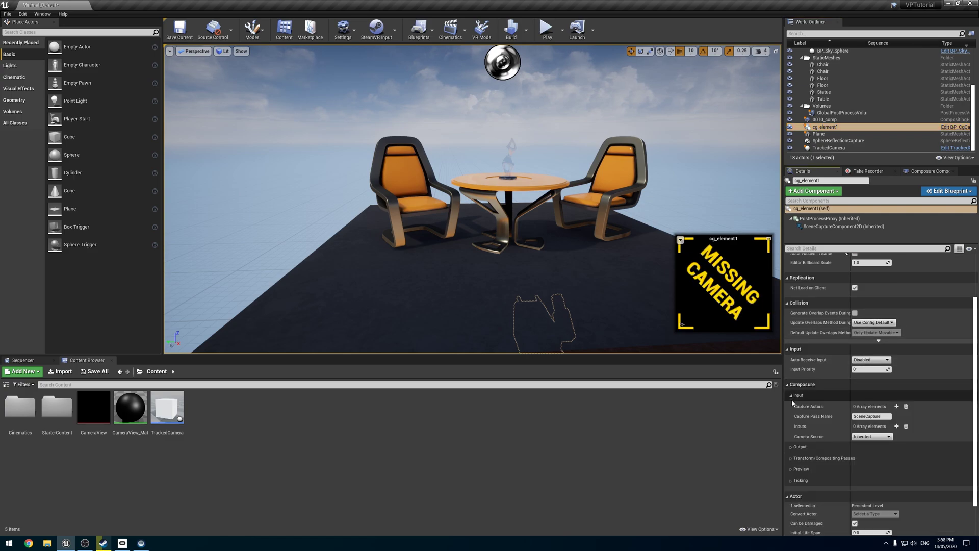
left_click(877, 437)
left_click(874, 448)
left_click(882, 447)
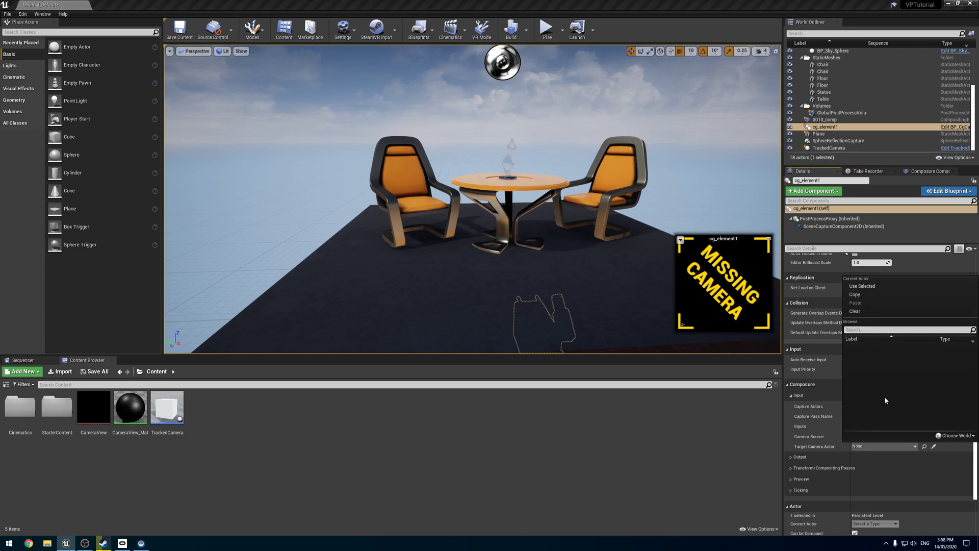
Examine the tracked camera's cube and the black display plane behind it in the level.
right_click_drag(586, 229, 648, 260)
right_click_drag(472, 204, 546, 188)
mouse_move(476, 232)
right_mouse_down()
mouse_move(465, 244)
mouse_move(477, 232)
right_mouse_up()
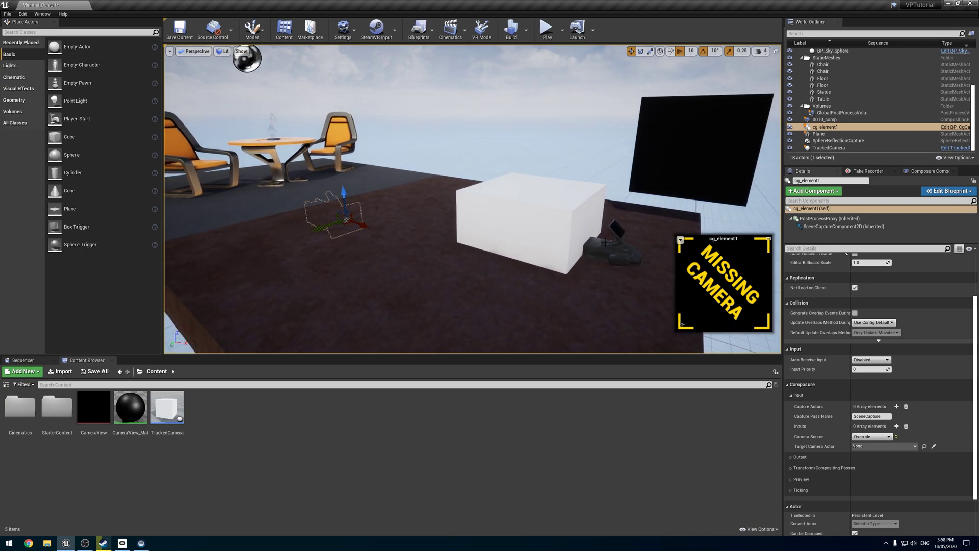
left_click(551, 251)
key("f")
right_click_drag(551, 251, 535, 229)
left_click(466, 158)
mouse_move(518, 144)
right_mouse_down()
mouse_move(487, 142)
mouse_move(504, 144)
right_mouse_up()
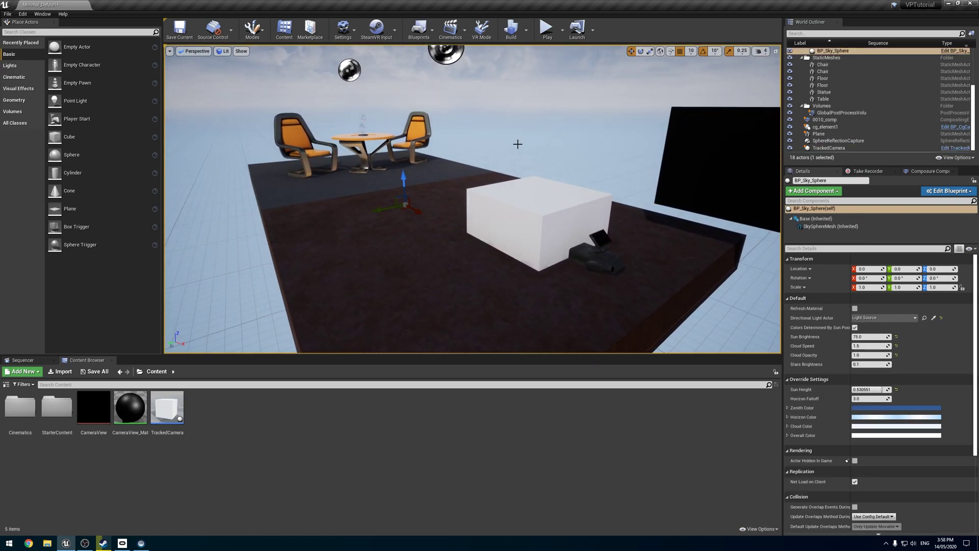
right_click_drag(352, 189, 352, 190)
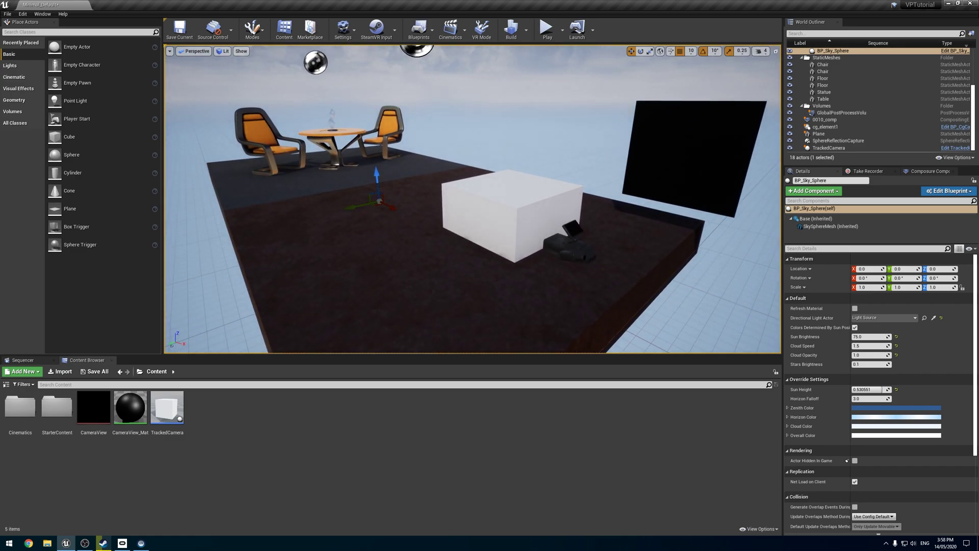
left_click(682, 155)
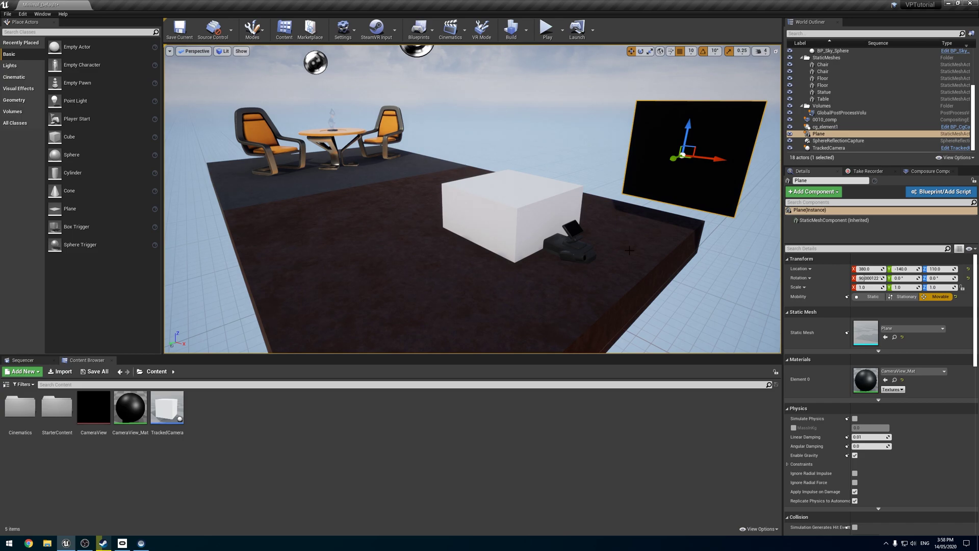
Add one output pass to cg_element1 and set its type to Render Target Asset.
left_click(825, 127)
scroll(869, 299, "down", 2)
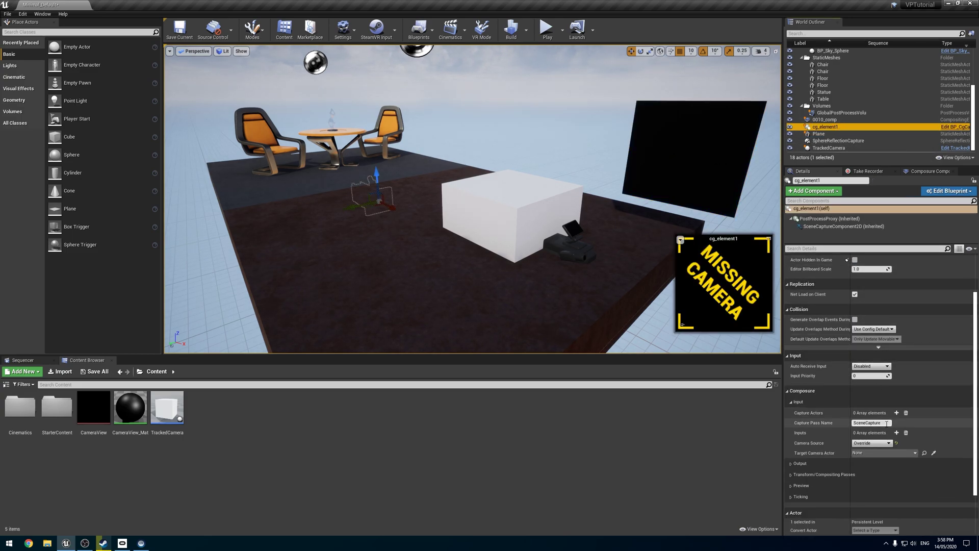
left_click(790, 464)
left_click(870, 475)
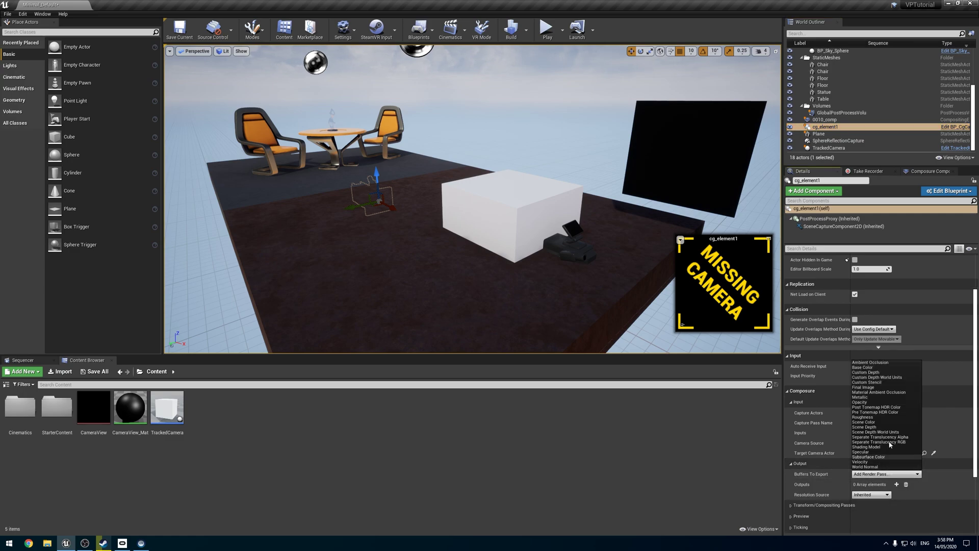
left_click(897, 484)
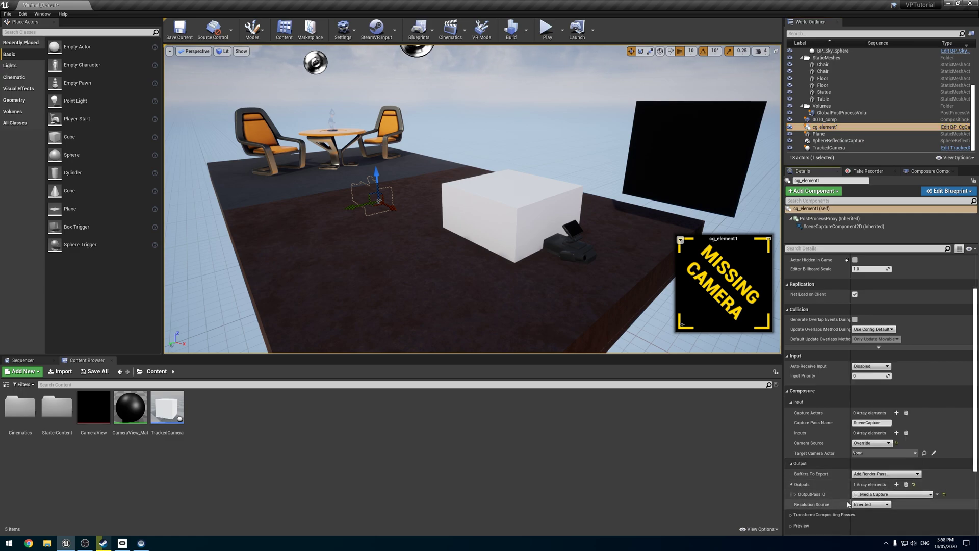
left_click(892, 494)
left_click(887, 476)
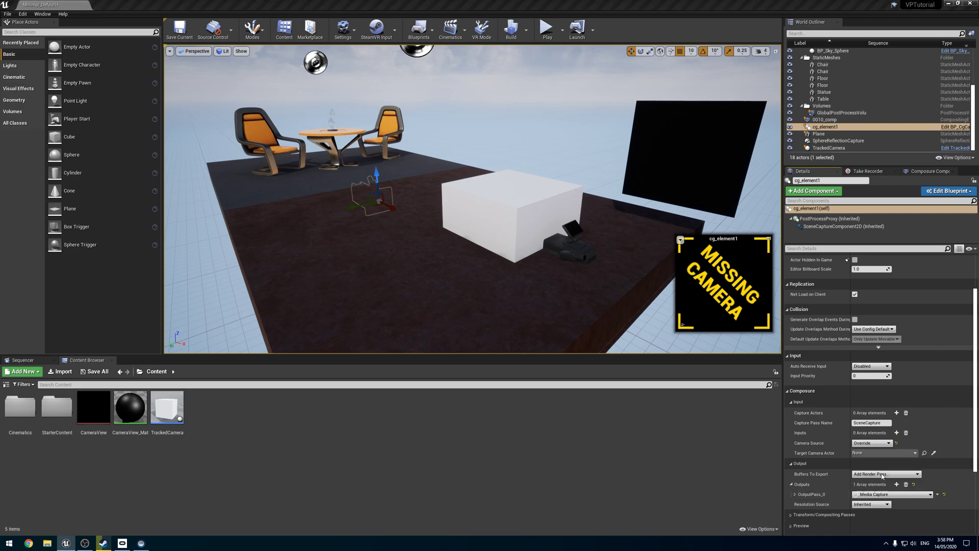
Assign CameraView as the render target of cg_element1's output pass.
left_click(796, 494)
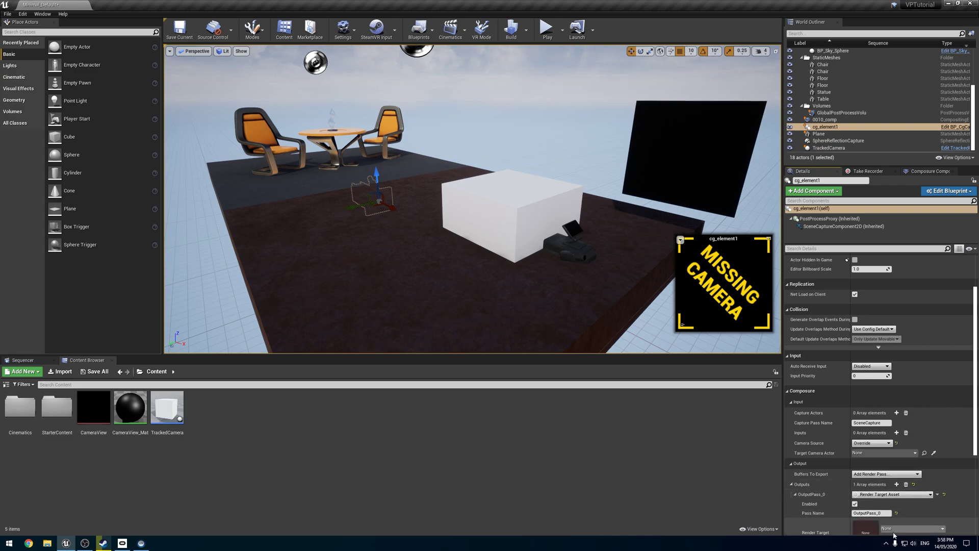
left_click(913, 529)
left_click(893, 421)
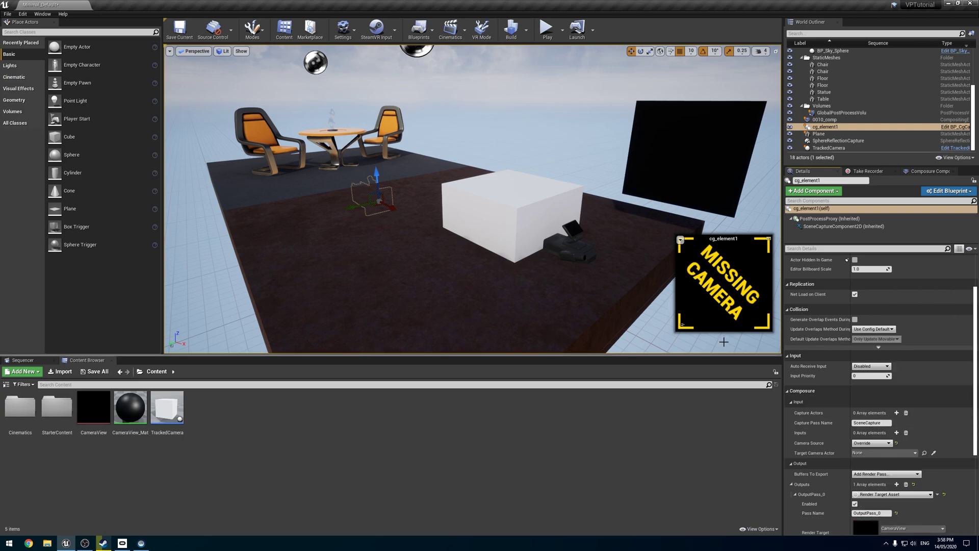
left_click(718, 349)
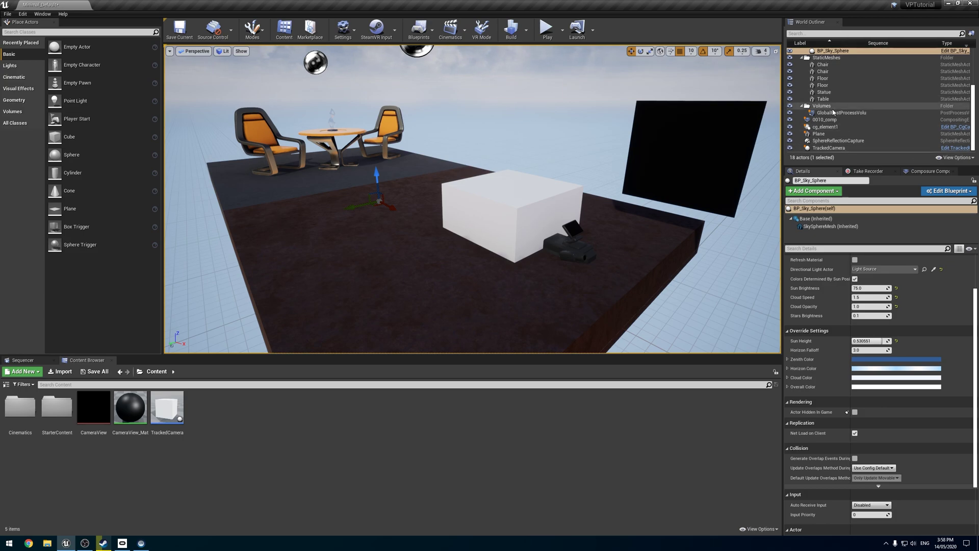
Collapse the Audio, Lights, ReflectionCaptureActors, Sky and Fog, StaticMeshes and Volumes folders in the World Outliner.
scroll(825, 104, "up", 3)
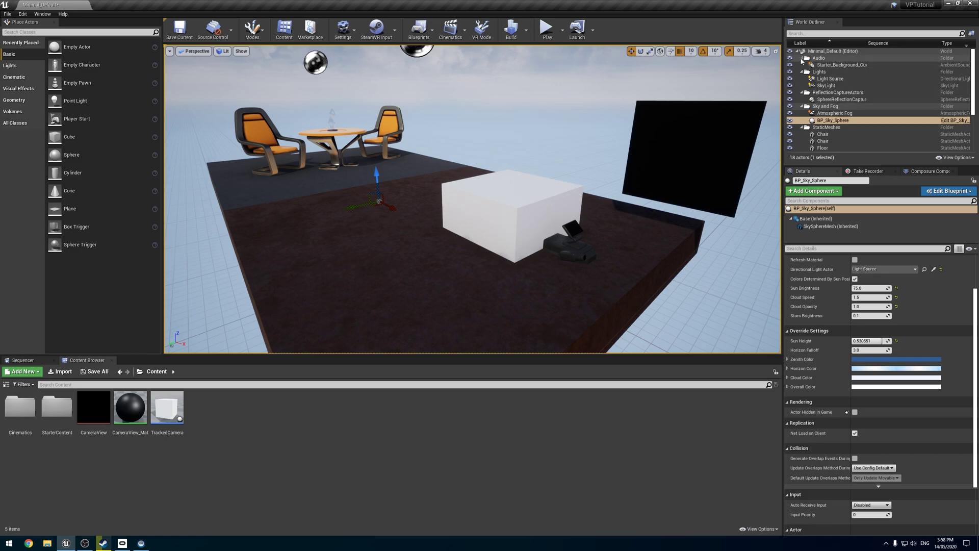
left_click(801, 58)
left_click(801, 66)
left_click(802, 72)
left_click(801, 79)
left_click(801, 85)
left_click(802, 93)
Create a Blueprint Class in the Content folder with CineCameraActor as its parent and name it Camera.
right_click_drag(636, 198, 612, 220)
key("w")
right_click_drag(543, 264, 538, 212)
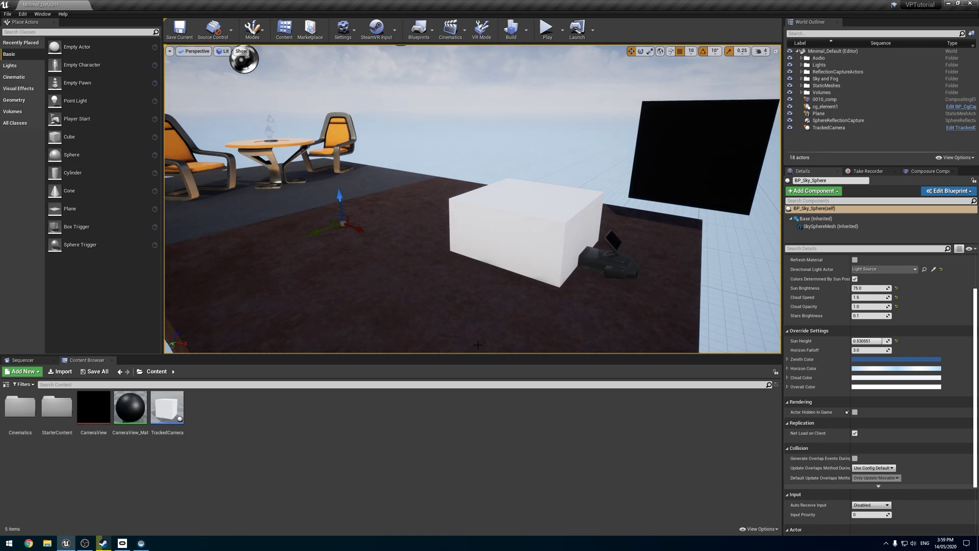
right_click(291, 429)
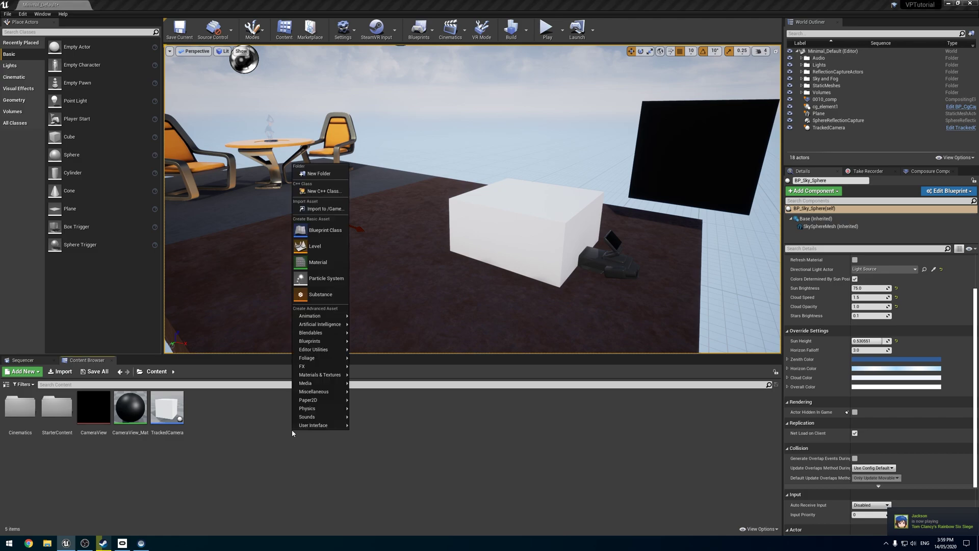
left_click(322, 230)
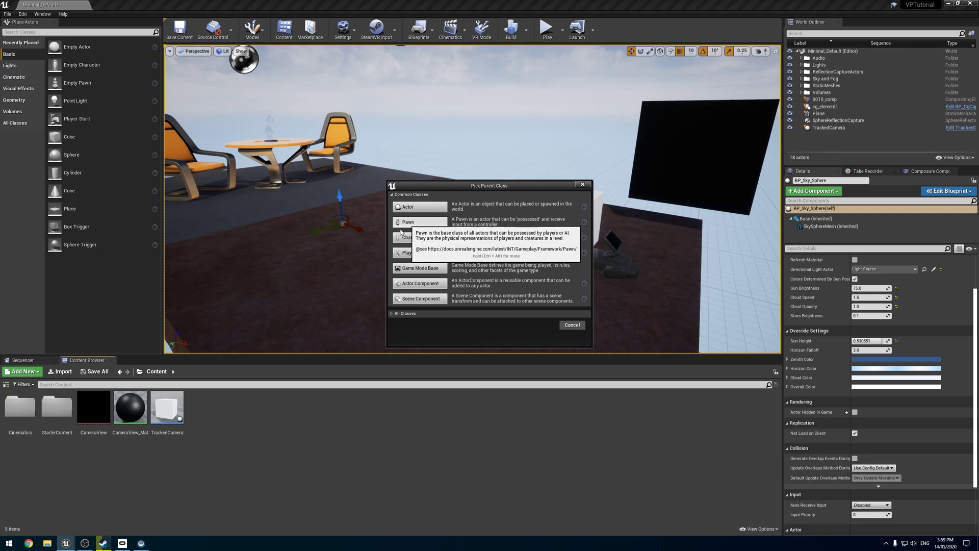
left_click(390, 314)
type("Cine")
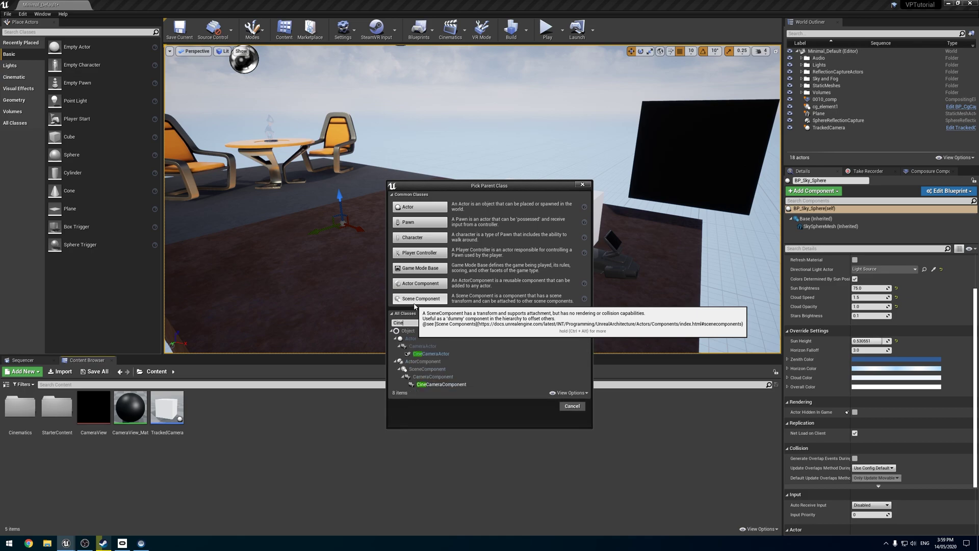
left_click(434, 354)
left_click(541, 407)
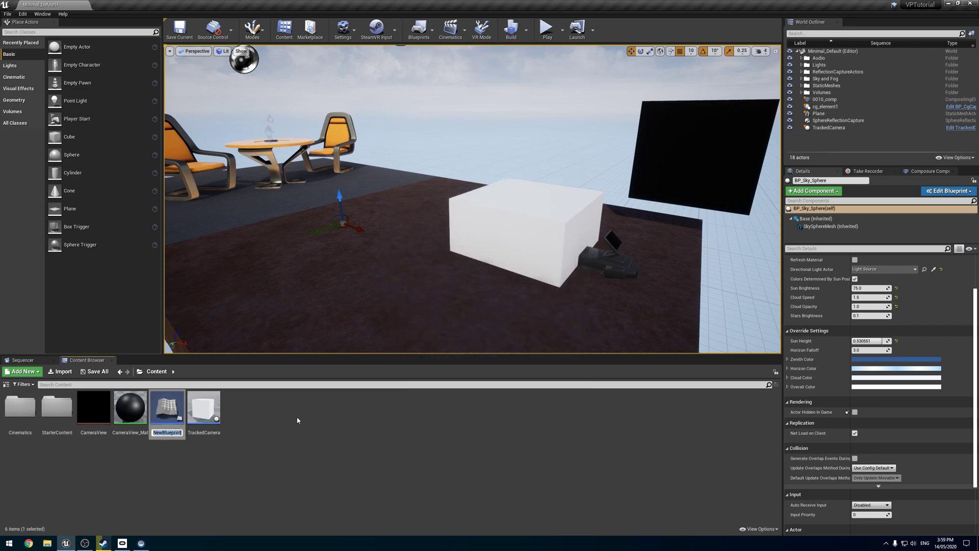
type("Camera")
key("Return")
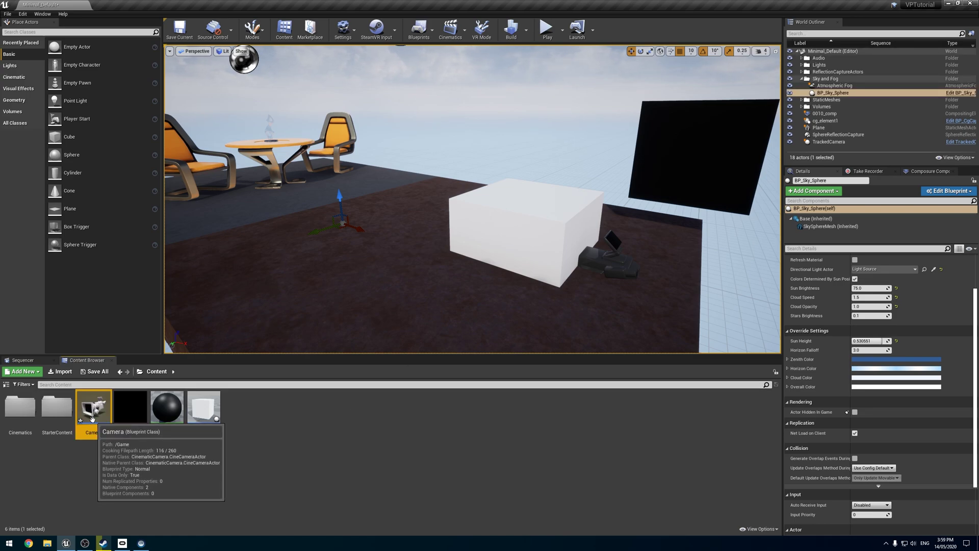
left_click_drag(92, 420, 368, 324)
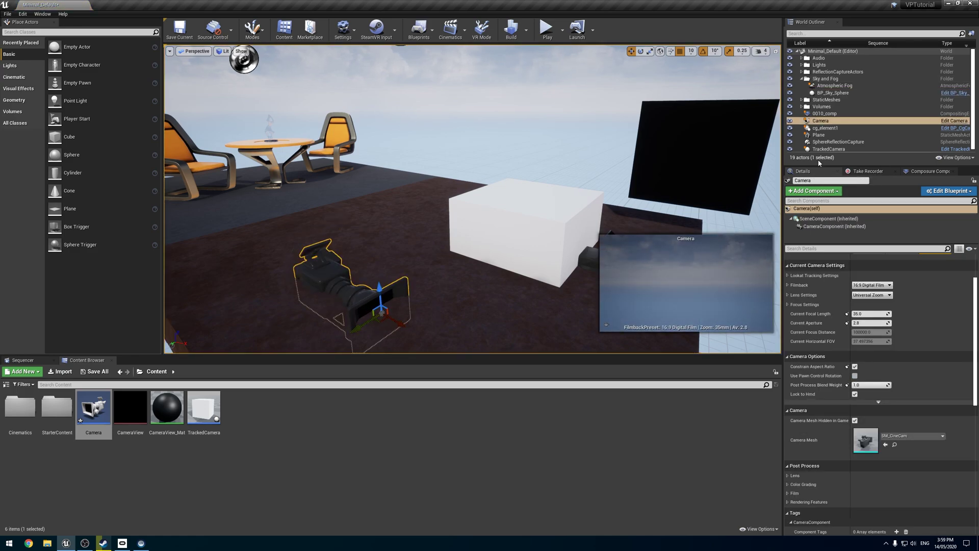
scroll(849, 435, "down", 5)
scroll(837, 464, "up", 7)
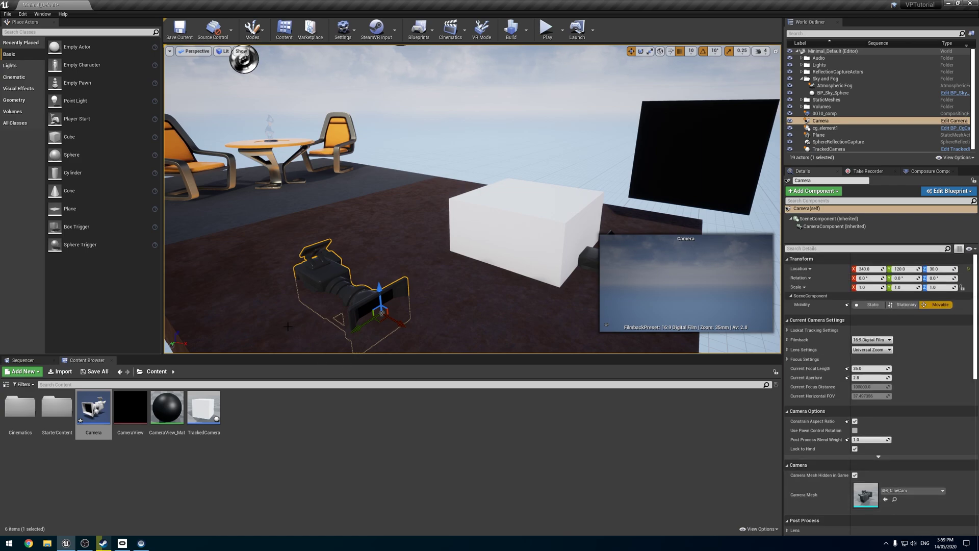
key("Delete")
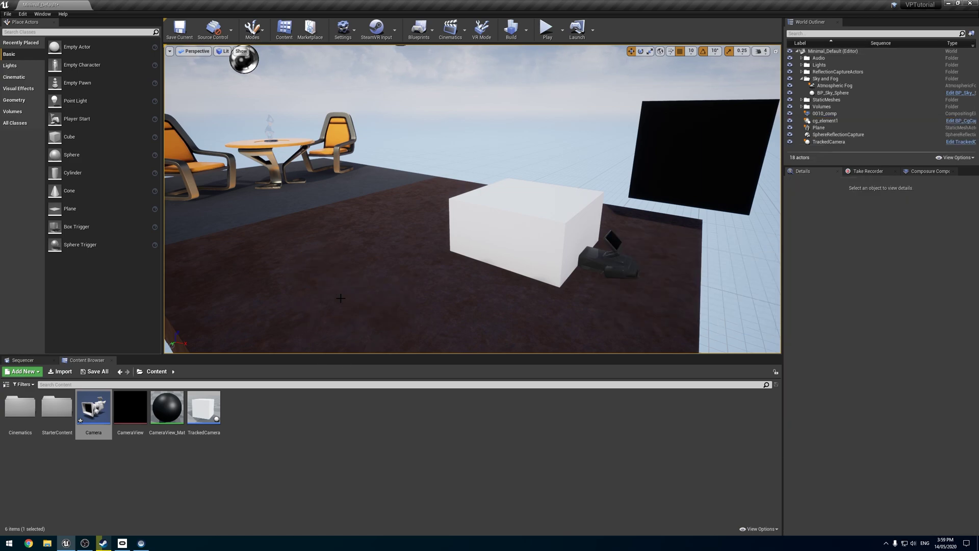
Look at the Camera blueprint's Event Graph, and replace TrackedCamera in the level with a Camera actor on the brown floor.
double_click(102, 410)
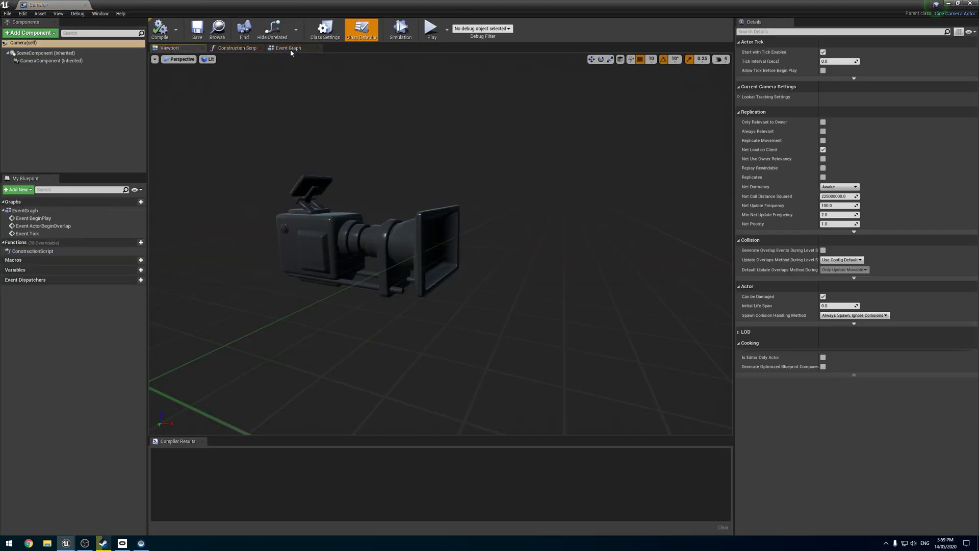
left_click(289, 48)
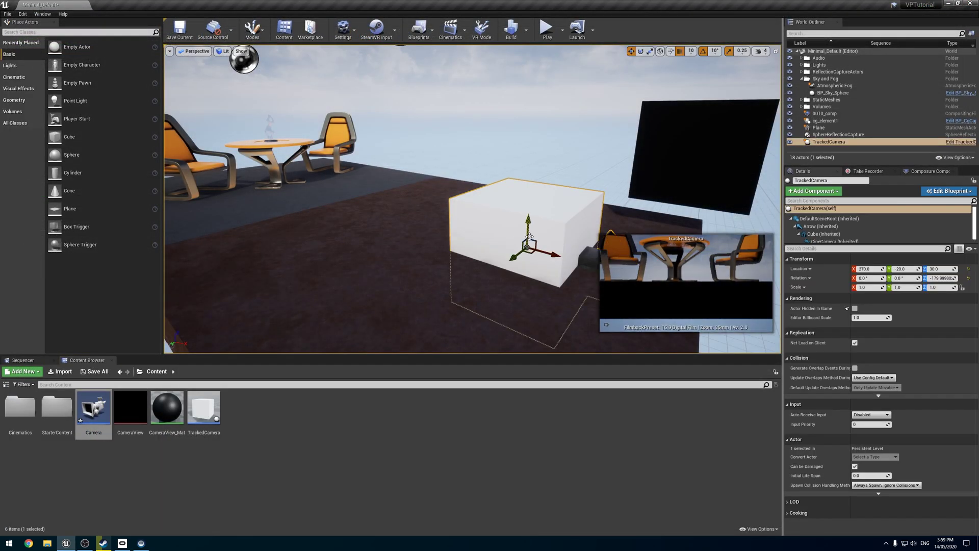
left_click_drag(93, 408, 439, 288)
Set the Target Camera Actor of cg_element1 to the Camera actor.
left_click(826, 128)
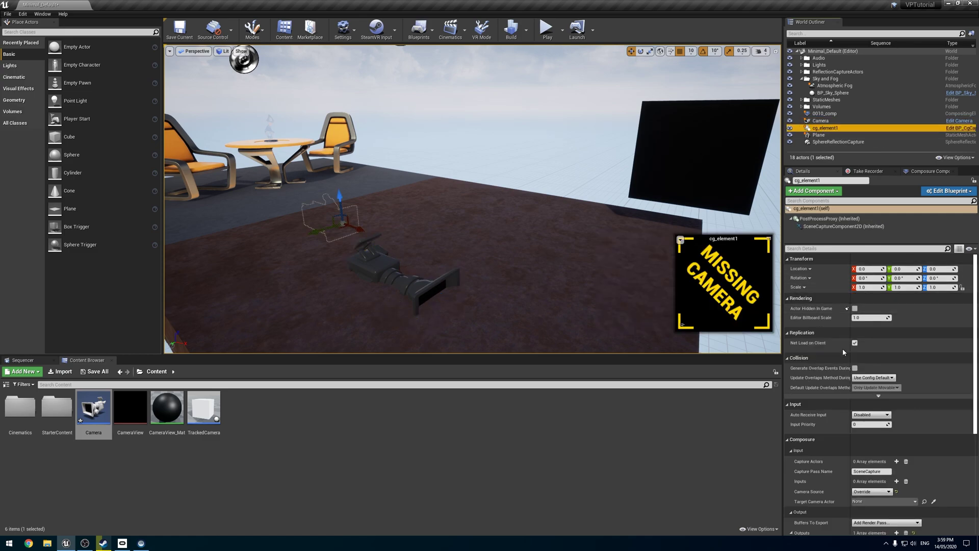
scroll(872, 471, "down", 3)
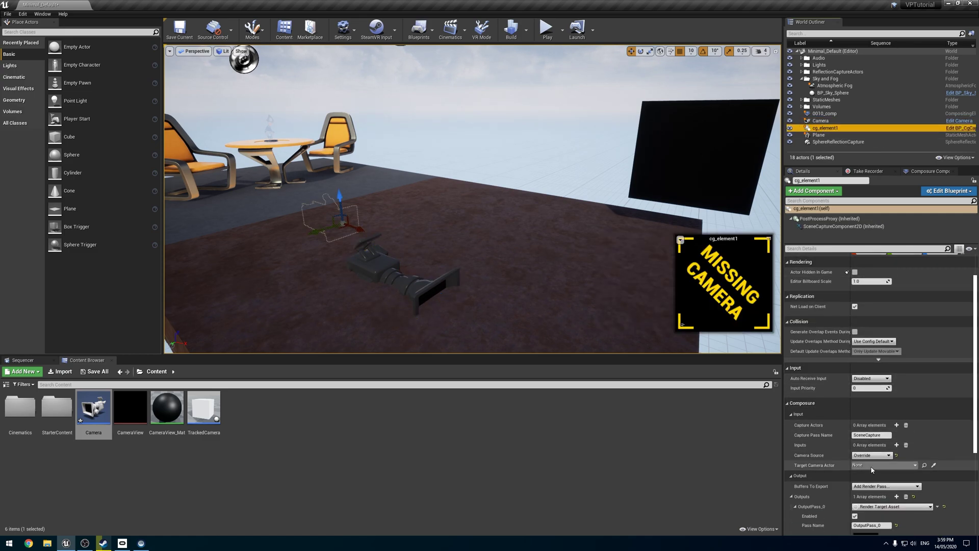
left_click(871, 465)
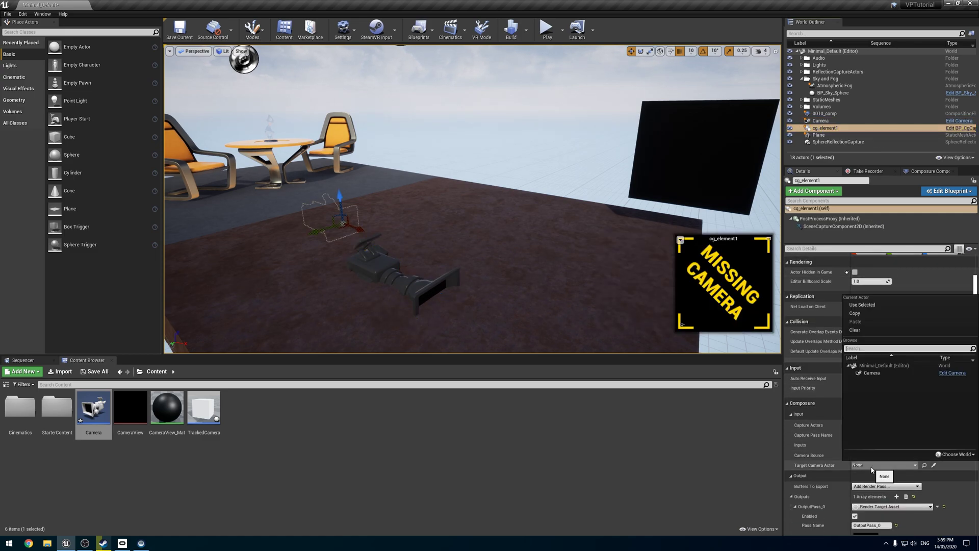
left_click(875, 374)
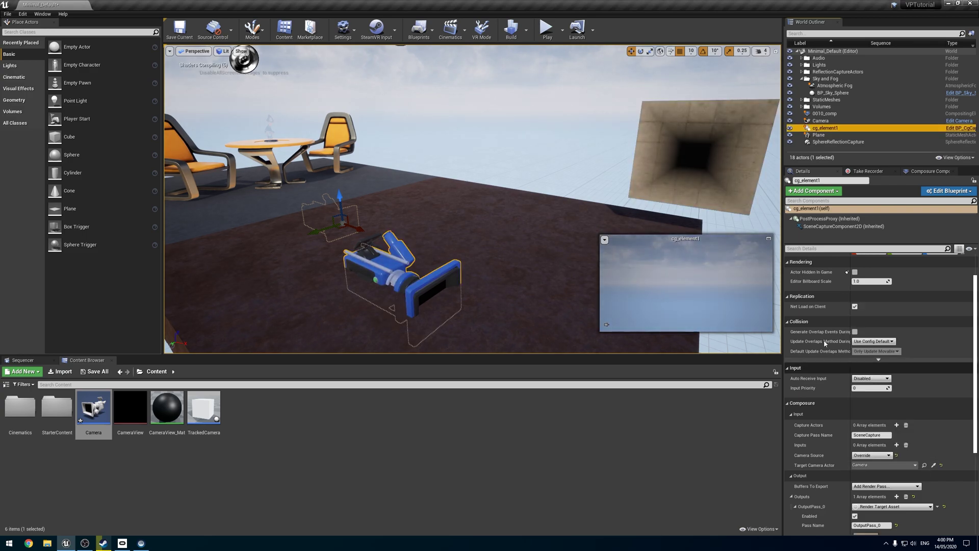
mouse_move(660, 156)
right_mouse_down()
mouse_move(714, 154)
mouse_move(661, 155)
right_mouse_up()
key("w")
right_click_drag(491, 264, 482, 285)
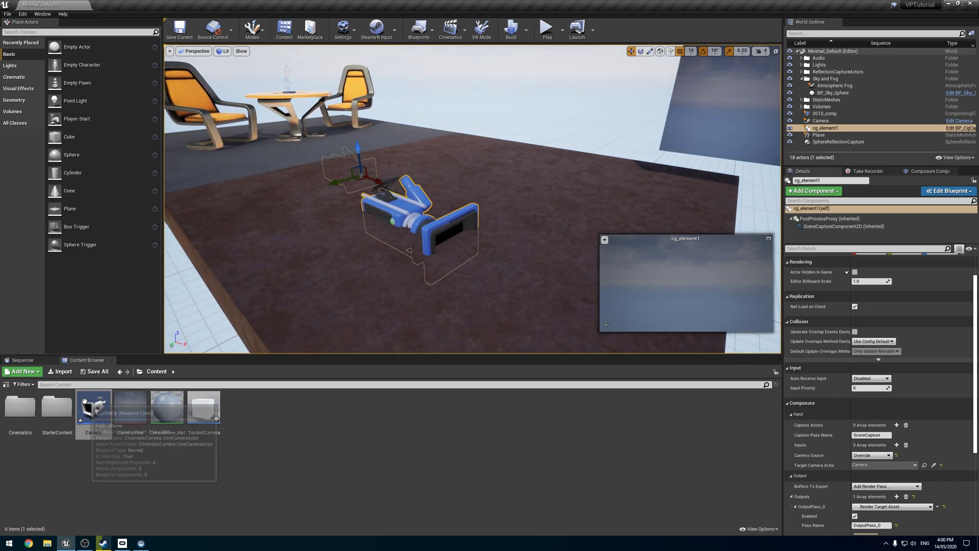
Open the Camera blueprint in the full Blueprint editor, and return to the level editor.
double_click(100, 411)
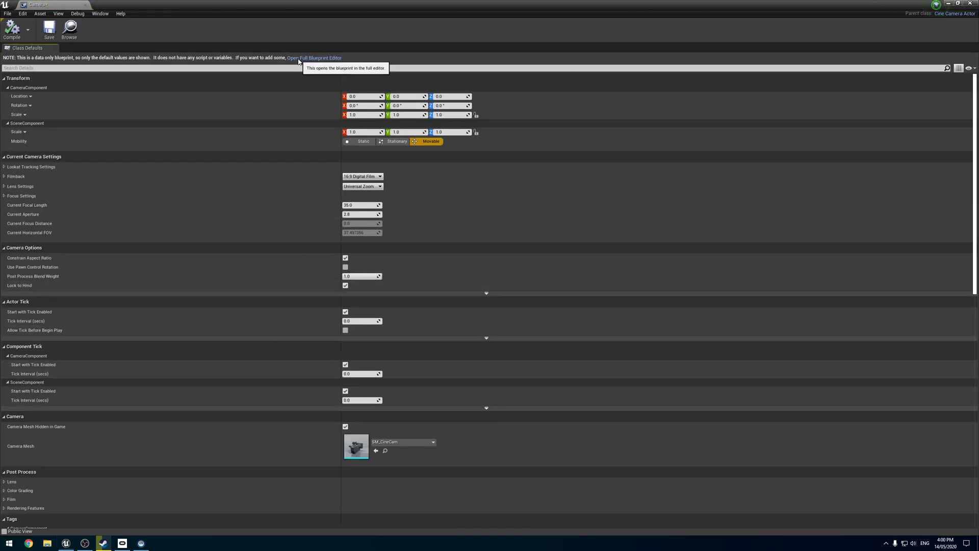
left_click(299, 60)
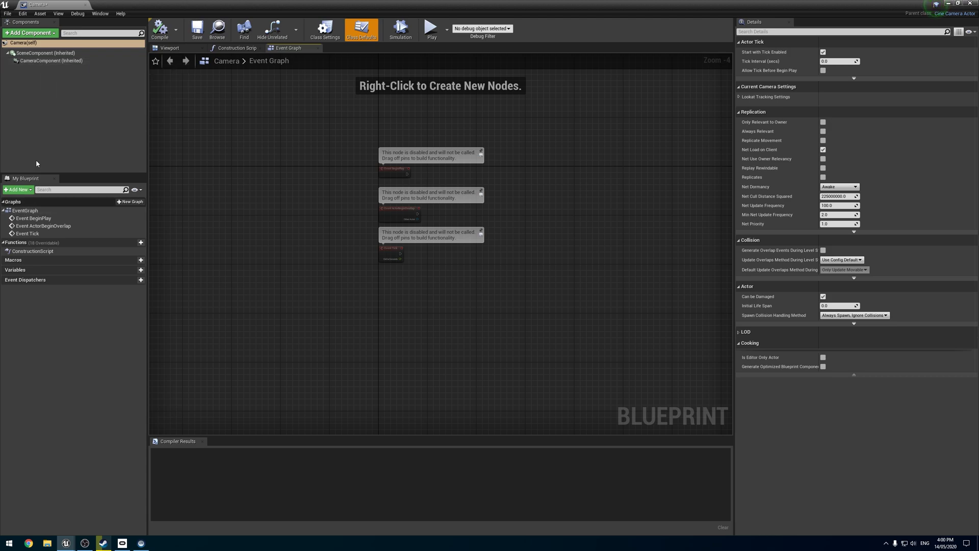
left_click(949, 3)
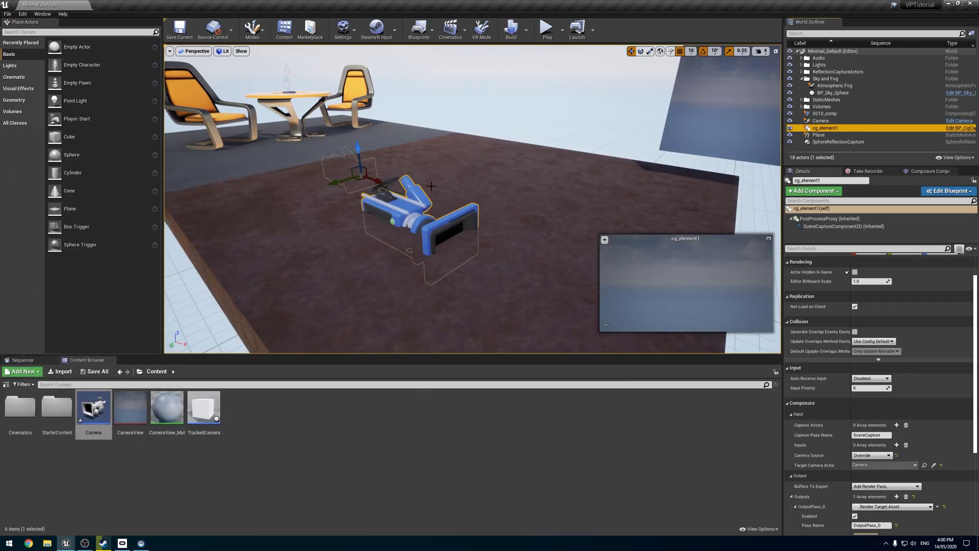
Open the TrackedCamera blueprint, then select and copy all node groups in its Event Graph.
double_click(204, 408)
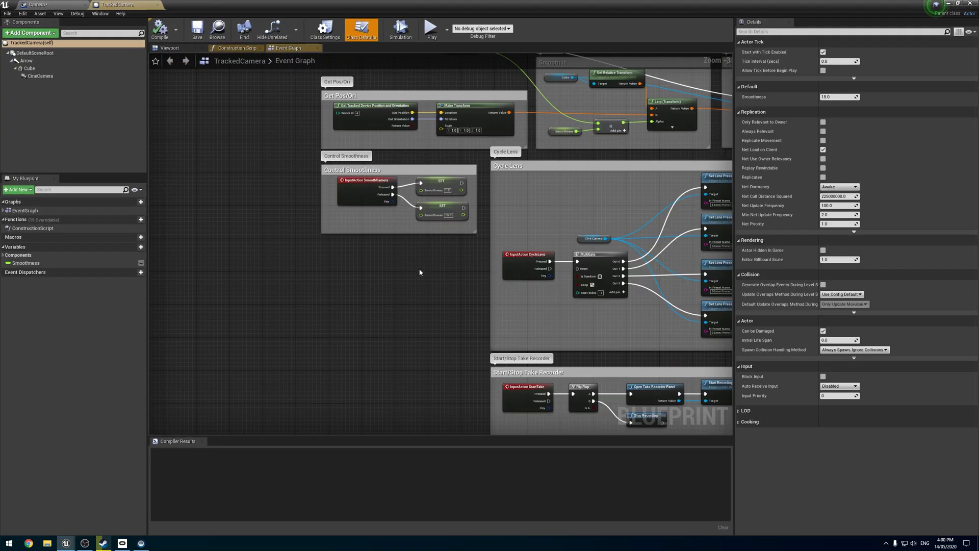
left_click_drag(634, 365, 311, 87)
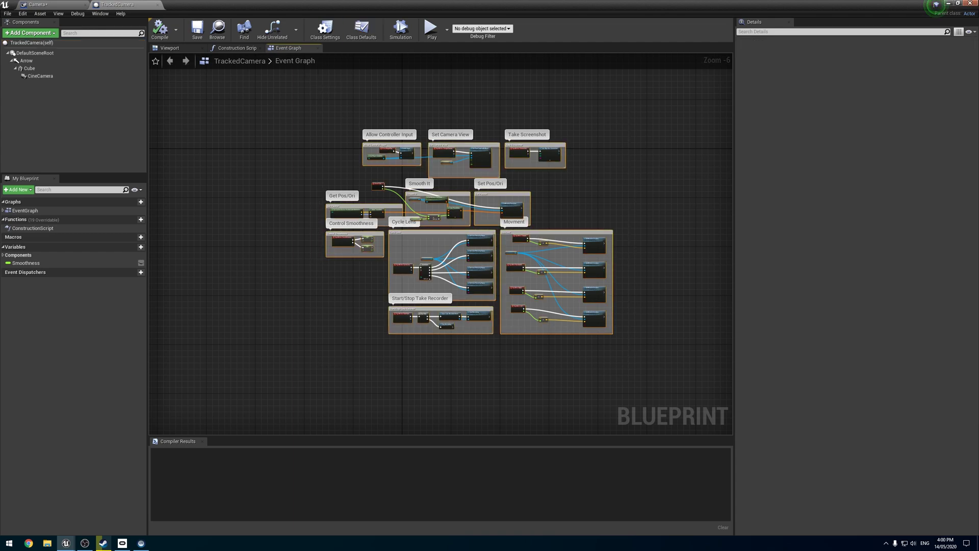
scroll(267, 247, "up", 2)
right_click_drag(362, 274, 165, 254)
scroll(200, 268, "down", 2)
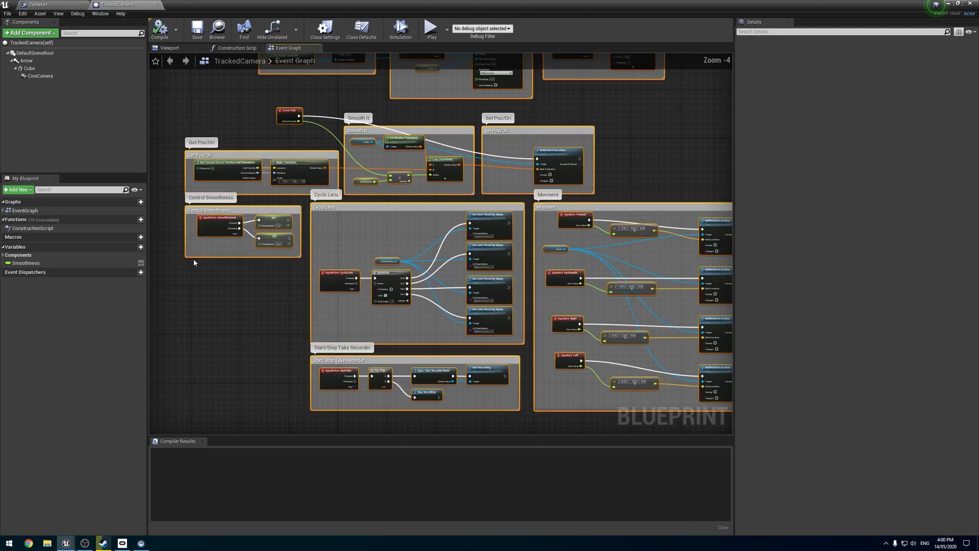
right_click_drag(274, 284, 264, 415)
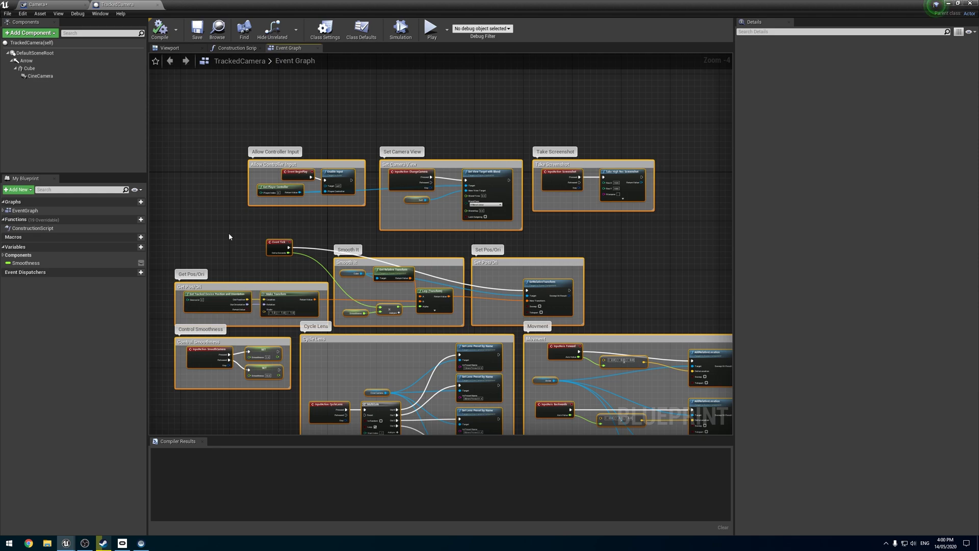
right_click_drag(237, 234, 222, 143)
right_click_drag(200, 332, 216, 298)
scroll(217, 297, "down", 1)
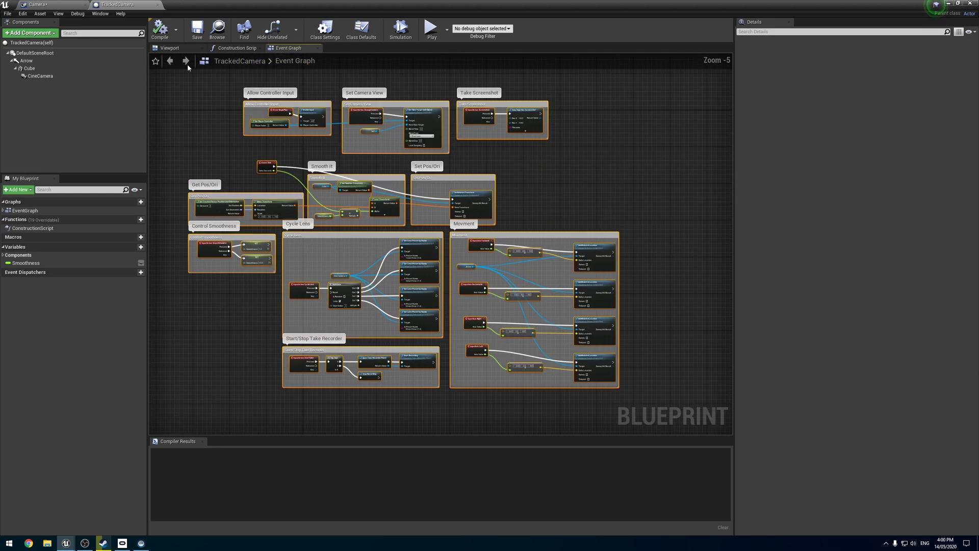
Close TrackedCamera and replace the default event nodes in the Camera blueprint's Event Graph with the copied node groups.
left_click(156, 5)
key("ctrl+a")
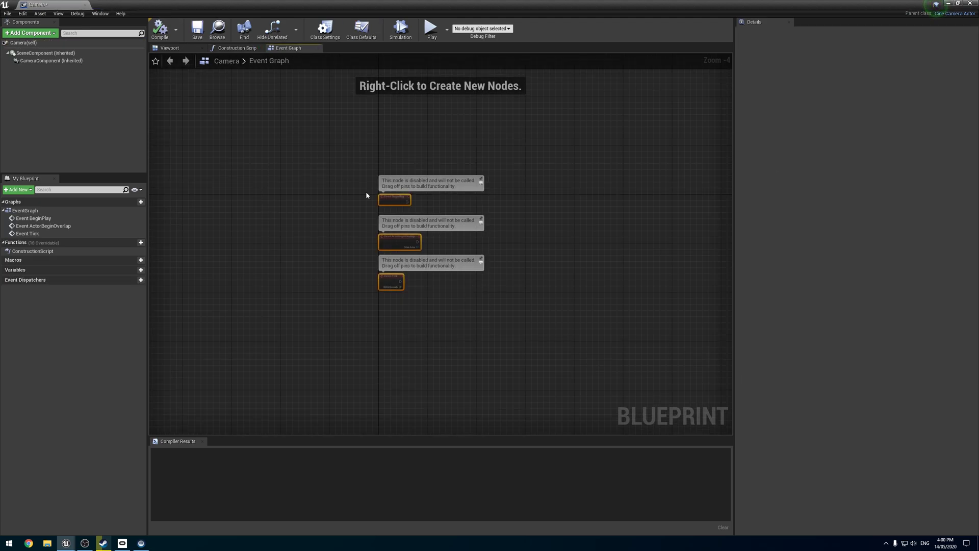
key("Delete")
key("ctrl+v")
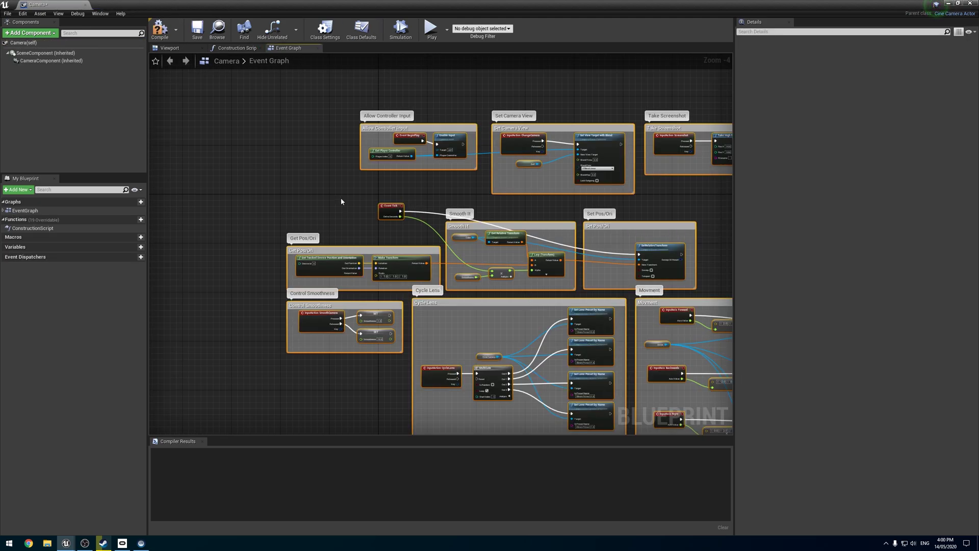
Create the missing Smoothness variable from its node in the Smooth It group.
right_click_drag(339, 201, 320, 206)
left_click(189, 160)
scroll(319, 205, "up", 4)
right_click_drag(364, 244, 316, 115)
right_click_drag(471, 259, 293, 289)
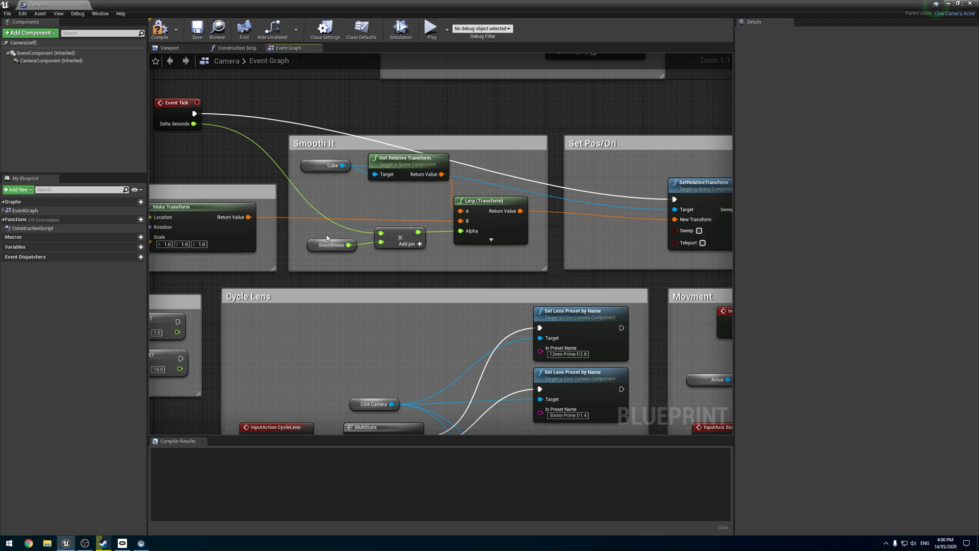
right_click(312, 243)
left_click(324, 253)
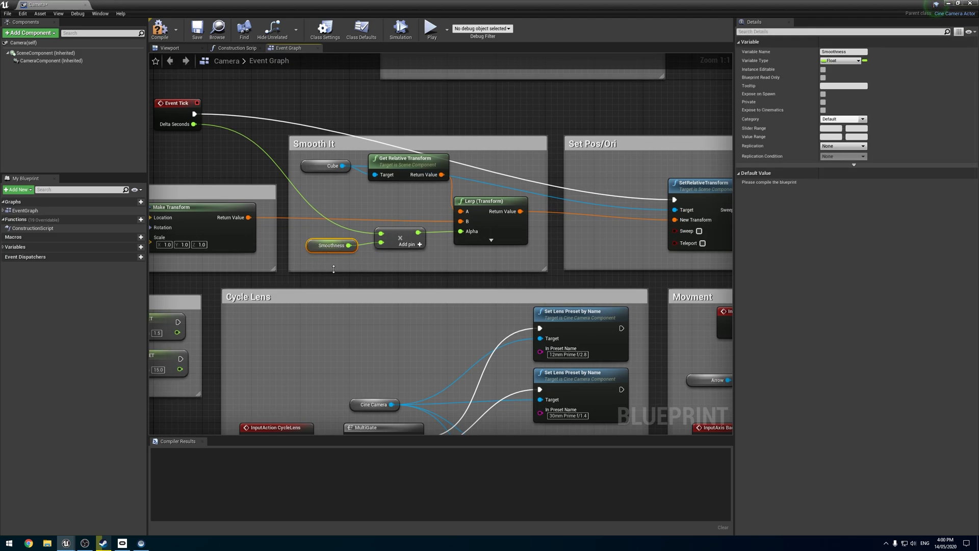
Examine the pasted node groups around Smooth It, Set Pos/Ori and Cycle Lens.
right_click_drag(375, 290, 182, 172)
right_click_drag(331, 265, 419, 427)
right_click_drag(286, 204, 411, 395)
right_click_drag(476, 463, 545, 308)
right_click_drag(452, 281, 311, 272)
right_click(352, 279)
left_click(350, 156)
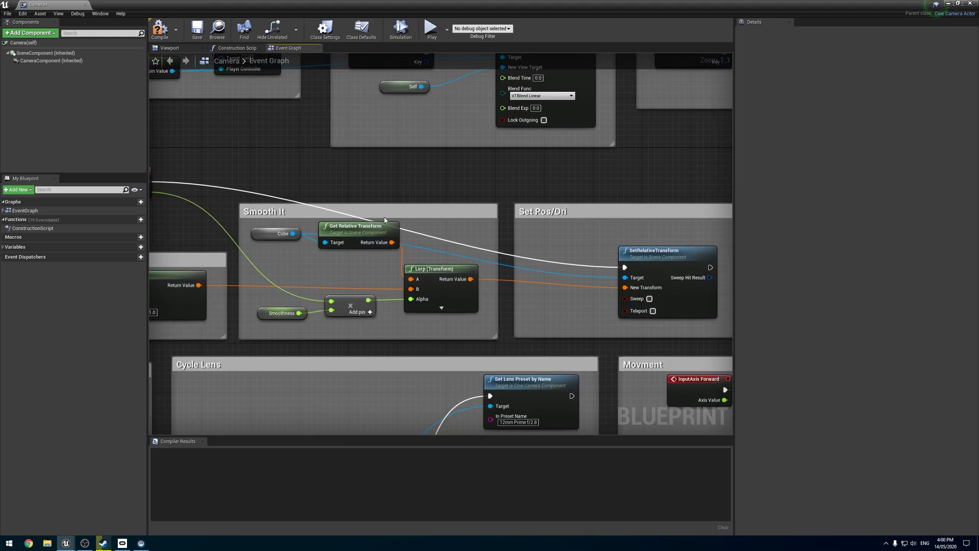
Add a Cube component to the Camera blueprint, and delete it together with the Cube node in Smooth It.
left_click(273, 233)
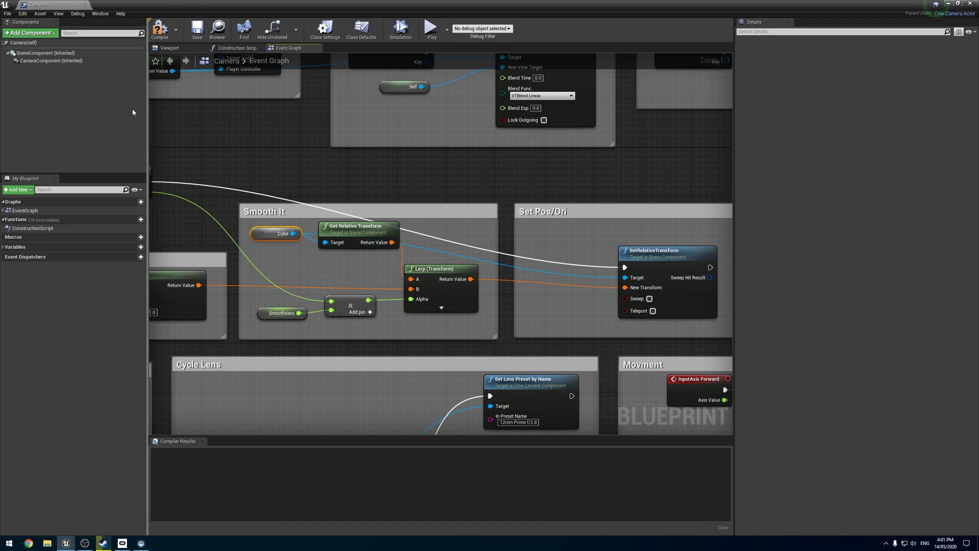
left_click(31, 34)
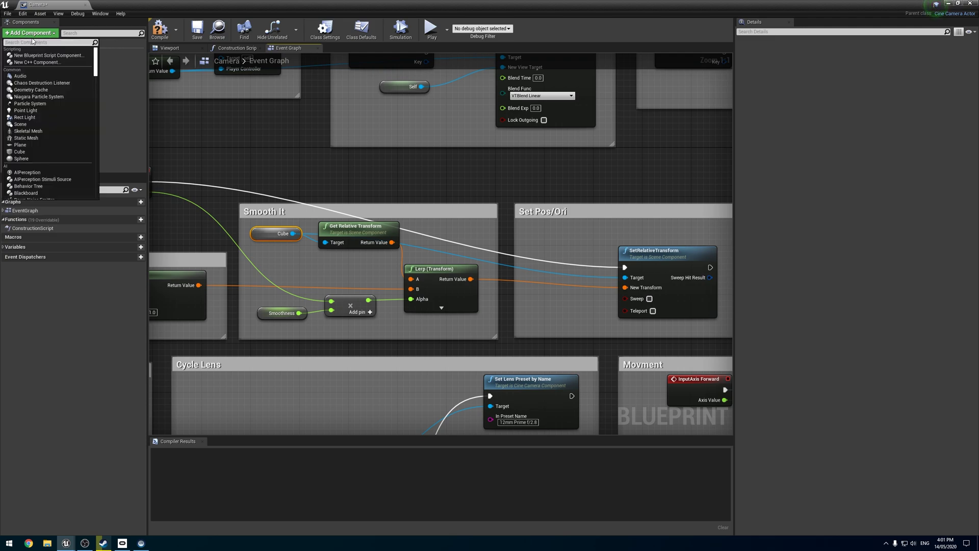
type("cube")
key("Return")
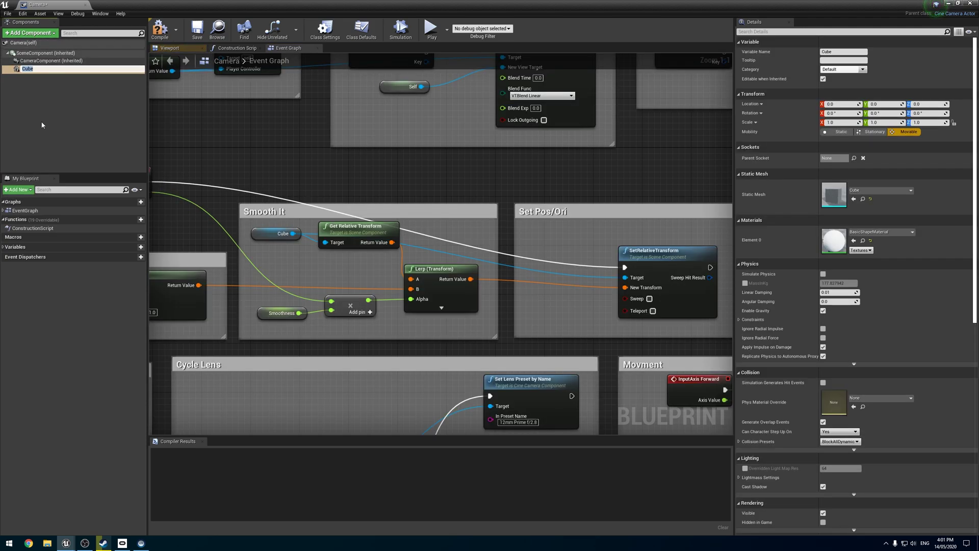
left_click_drag(32, 60, 25, 69)
left_click(25, 68)
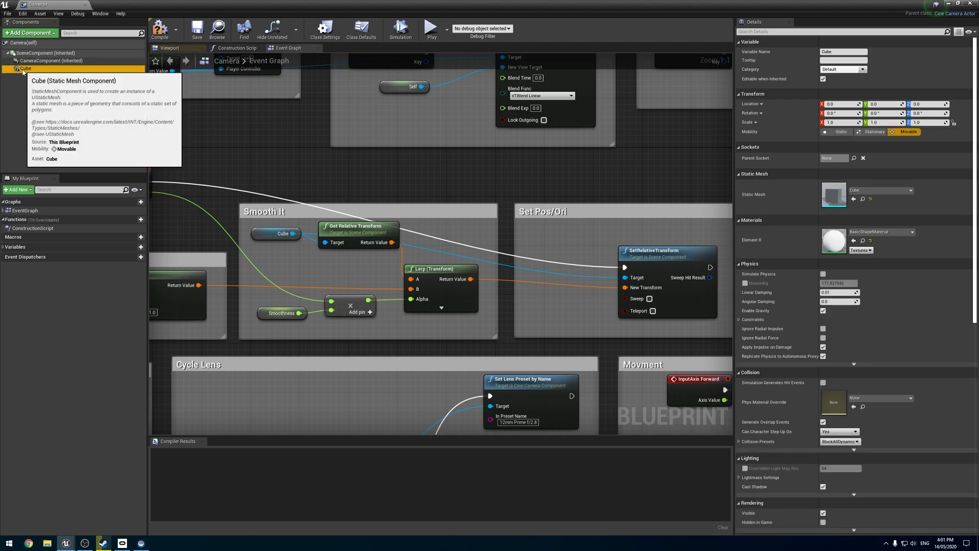
right_click(24, 69)
left_click(56, 133)
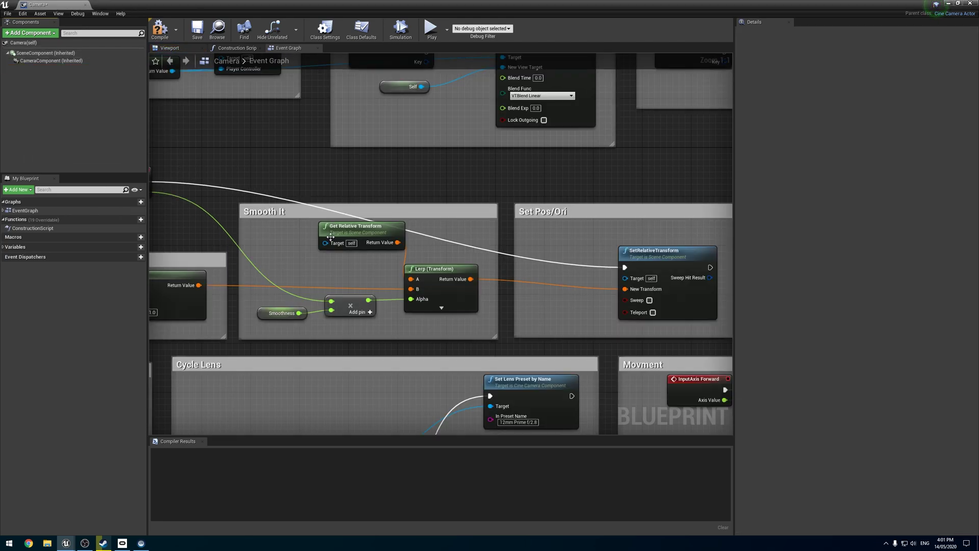
Place a CameraComponent reference in the graph and connect it to the Target of Get Relative Transform and SetRelativeTransform.
right_click_drag(288, 182, 414, 193)
right_click_drag(506, 187, 423, 167)
left_click_drag(37, 61, 366, 234)
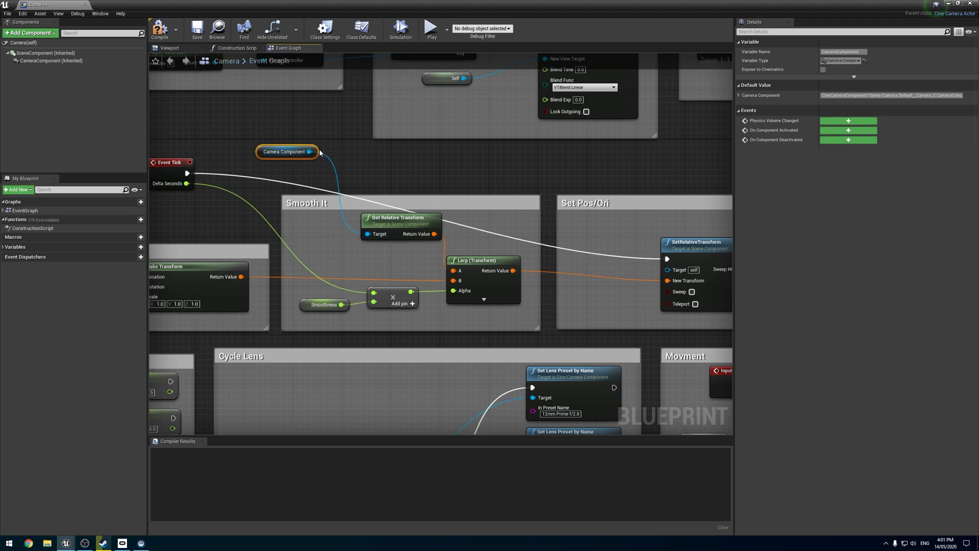
left_click_drag(310, 152, 668, 271)
Replace the Arrow node in the Movment group with a SceneComponent reference connected to the Target of all four AddRelativeLocation nodes.
scroll(406, 236, "down", 3)
right_click_drag(386, 143, 401, 1)
scroll(510, 245, "up", 2)
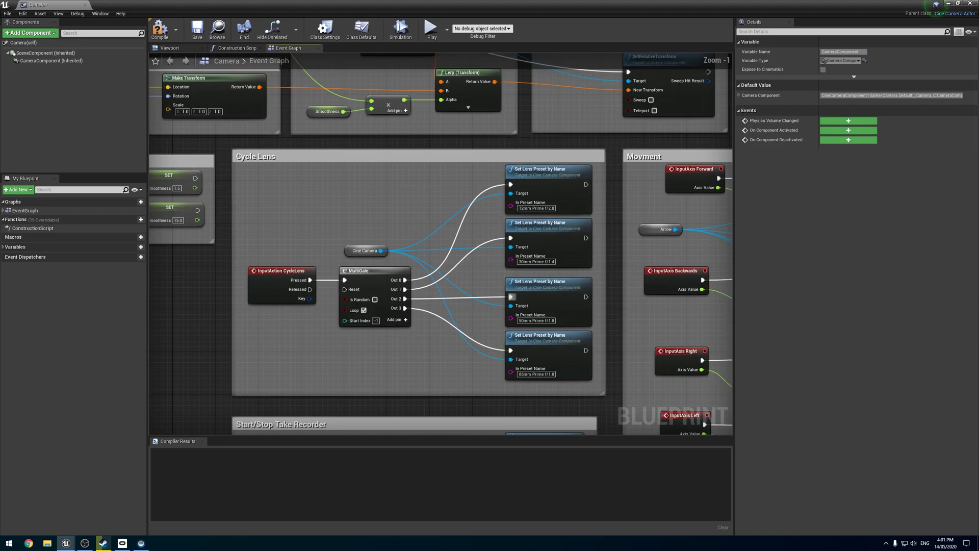
right_click_drag(462, 301, 220, 258)
right_click_drag(496, 207, 320, 160)
left_click(225, 141)
key("Delete")
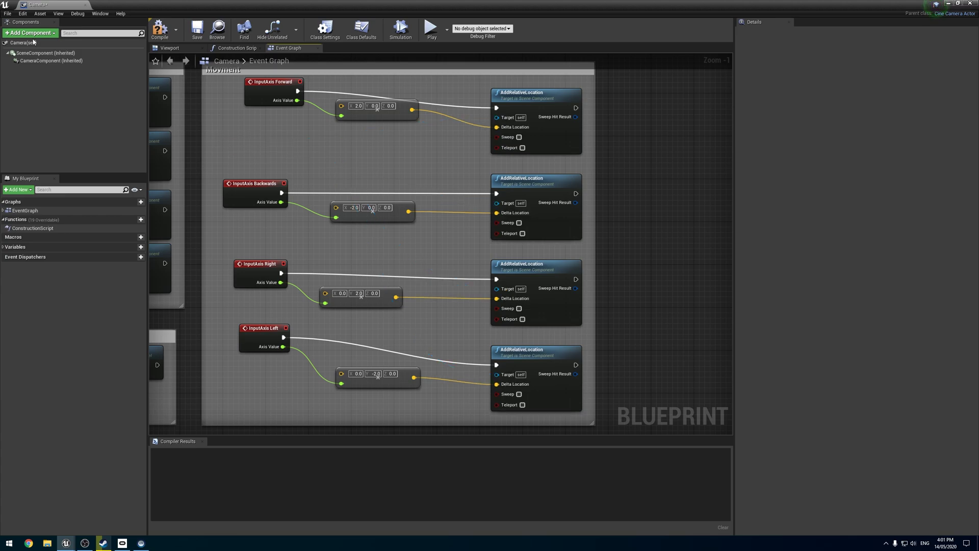
left_click_drag(45, 53, 496, 116)
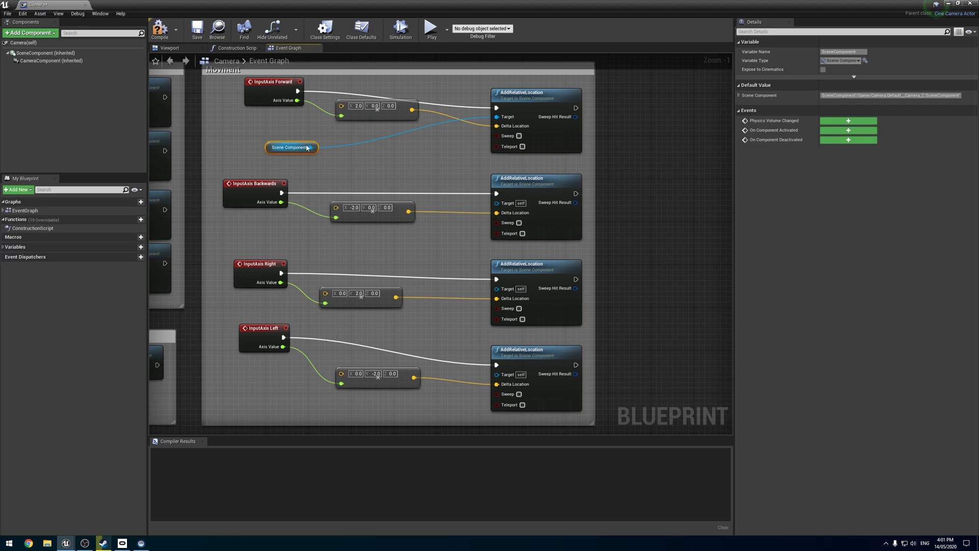
left_click_drag(310, 148, 496, 203)
left_click_drag(313, 148, 497, 289)
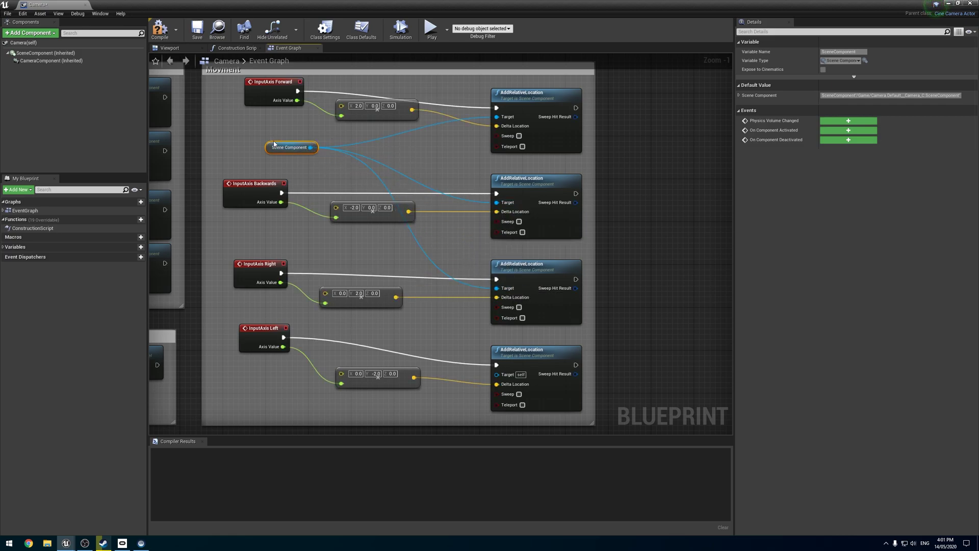
left_click_drag(310, 148, 497, 375)
Delete the Cine Camera node from the Cycle Lens group.
right_click_drag(245, 217, 617, 393)
right_click_drag(306, 284, 439, 231)
right_click_drag(383, 216, 302, 116)
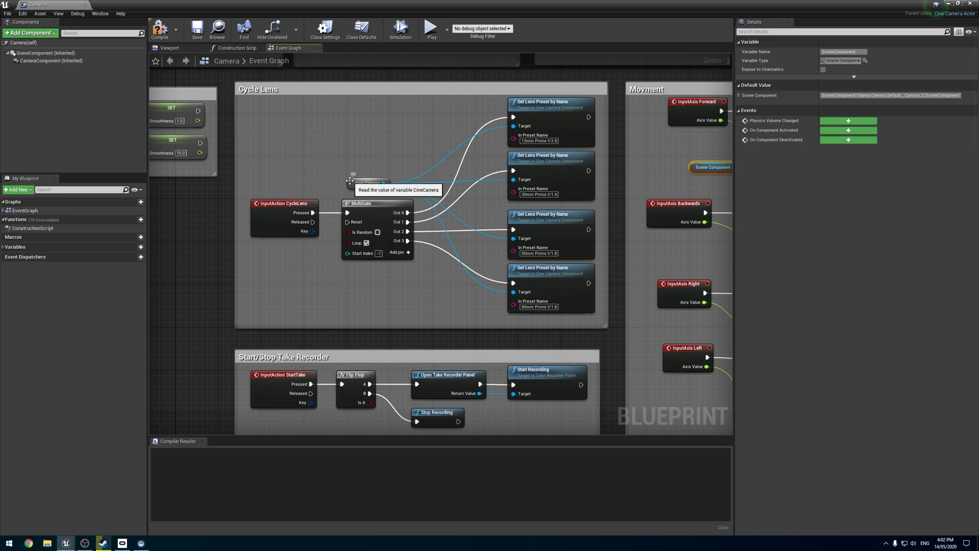
left_click(350, 185)
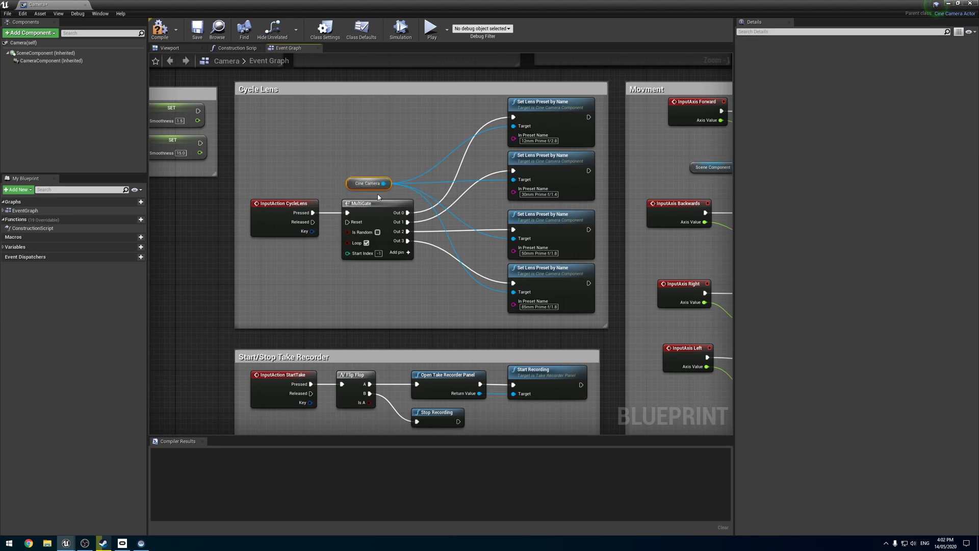
left_click_drag(353, 182, 274, 116)
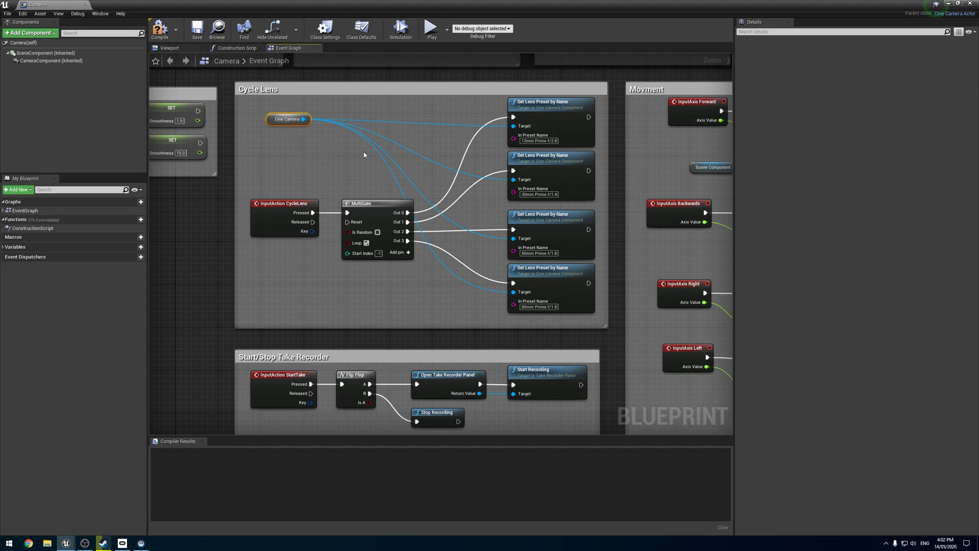
right_click_drag(364, 154, 319, 274)
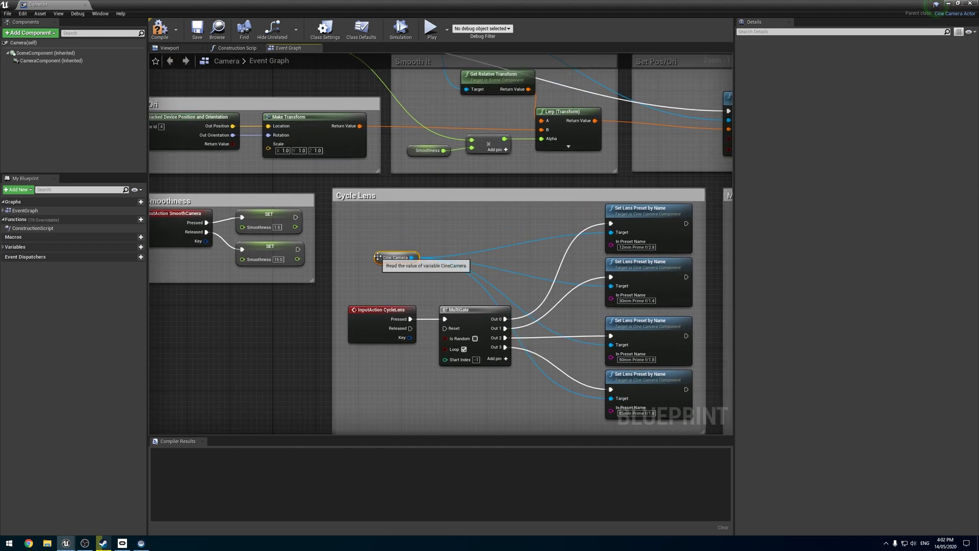
key("Delete")
Try to connect a CameraComponent reference to the first Set Lens Preset by Name node in Cycle Lens, and delete the reference.
left_click_drag(31, 59, 397, 236)
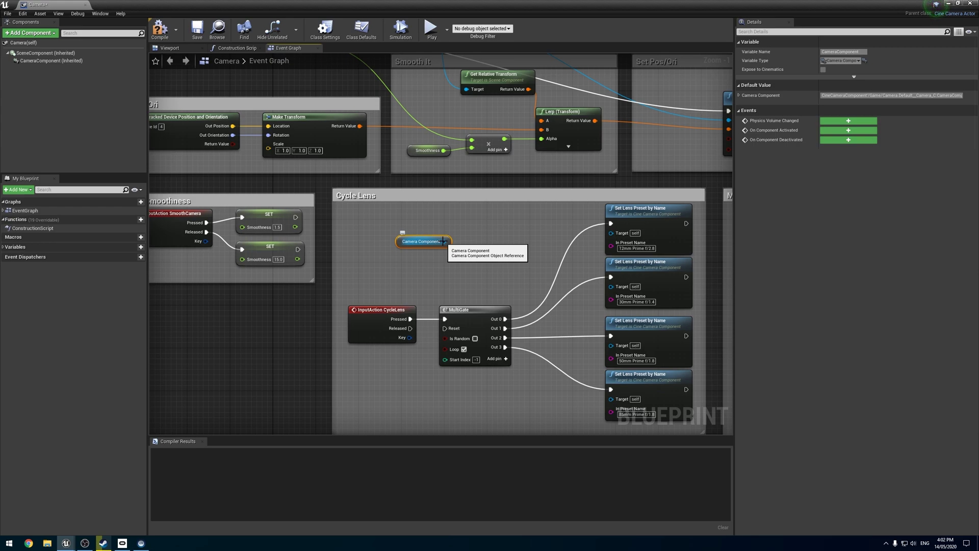
left_click_drag(443, 242, 614, 236)
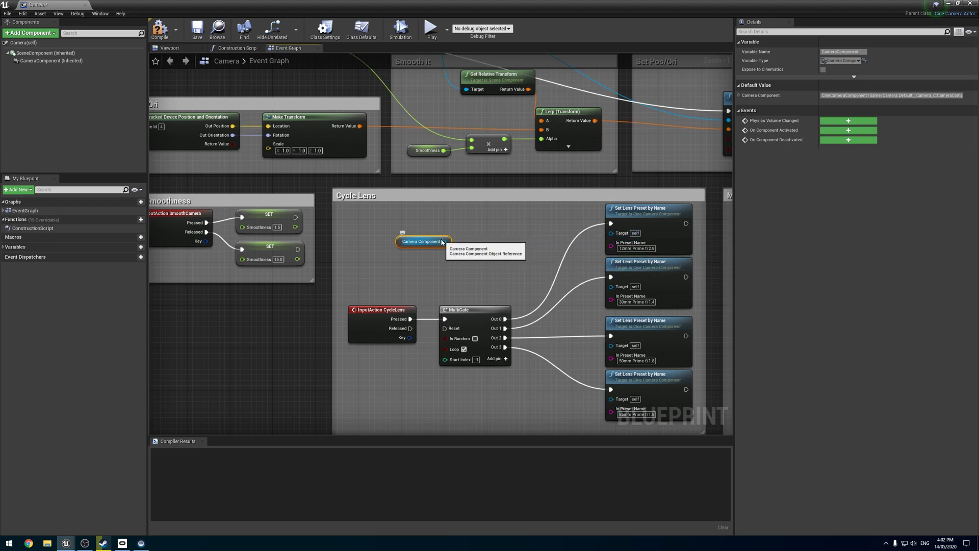
left_click_drag(443, 243, 608, 237)
left_click(405, 222)
left_click(425, 242)
left_click(474, 272)
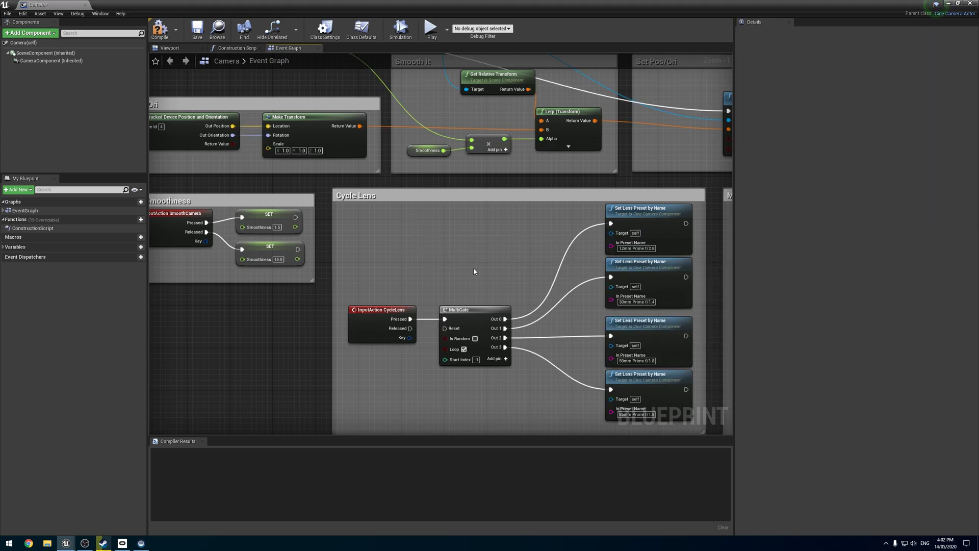
Create a Get Cine Camera Component node in Cycle Lens and connect it to the Target of all four Set Lens Preset by Name nodes.
left_click_drag(611, 233, 492, 235)
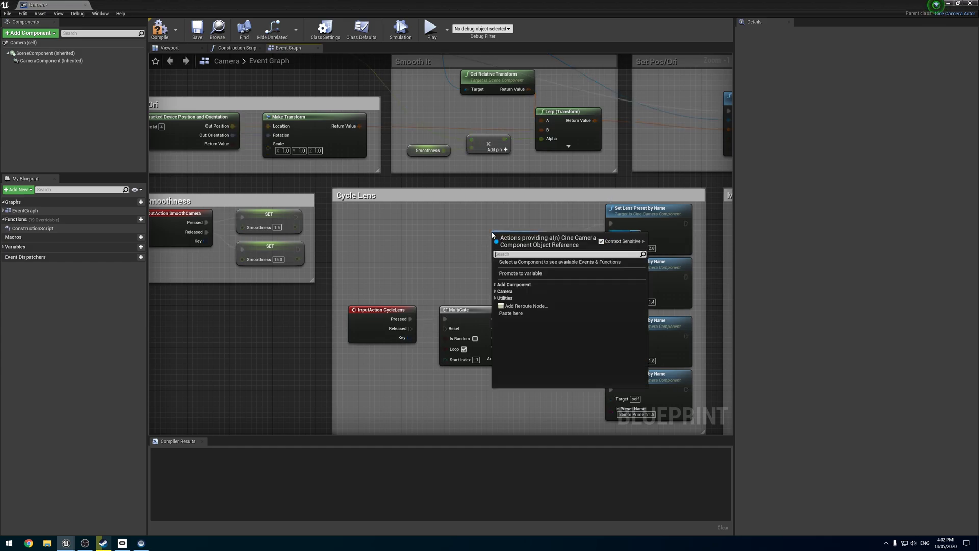
left_click(495, 291)
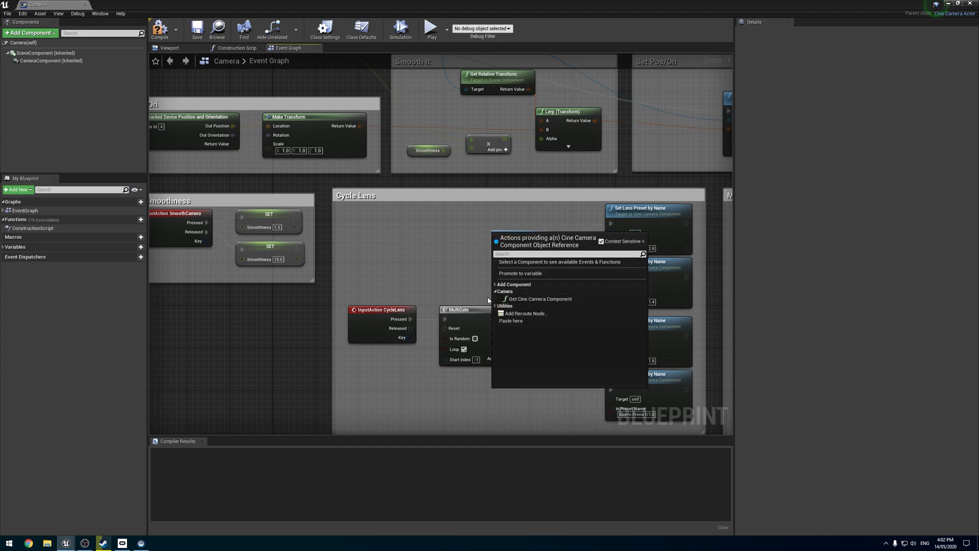
left_click(515, 301)
left_click_drag(513, 243, 611, 287)
right_click_drag(504, 263, 461, 225)
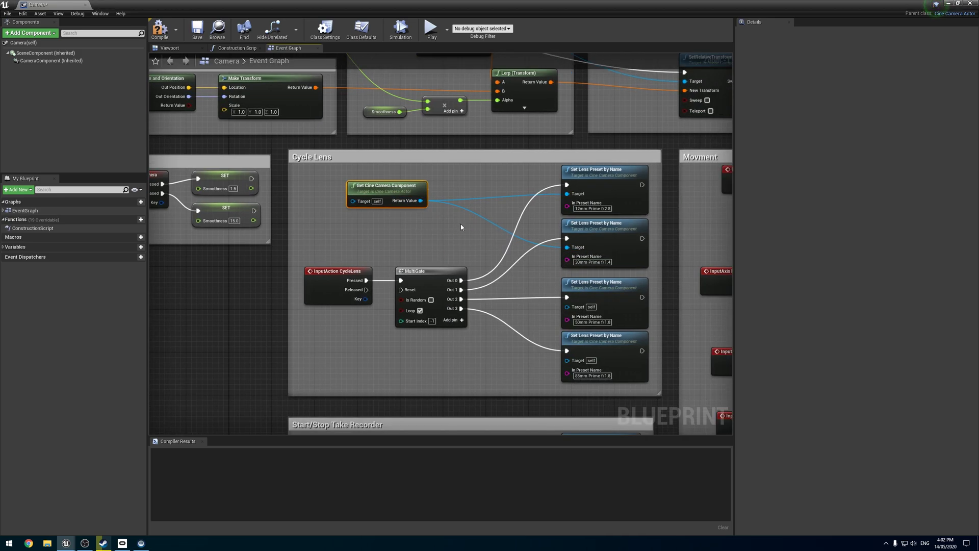
left_click_drag(420, 200, 567, 306)
left_click_drag(420, 200, 567, 360)
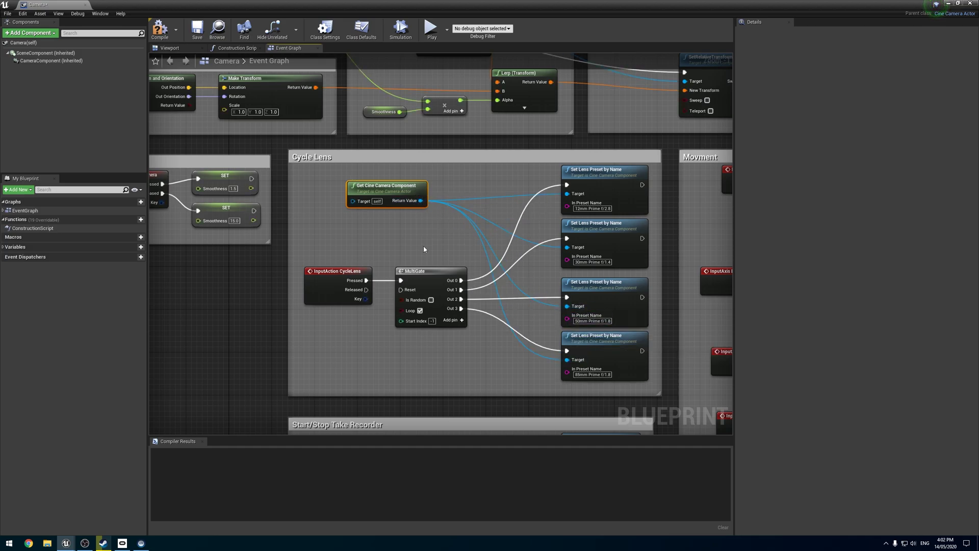
Add a Self reference node in the Cycle Lens group and connect it to the Target of Get Cine Camera Component.
right_click_drag(339, 208, 461, 280)
left_click_drag(527, 257, 566, 257)
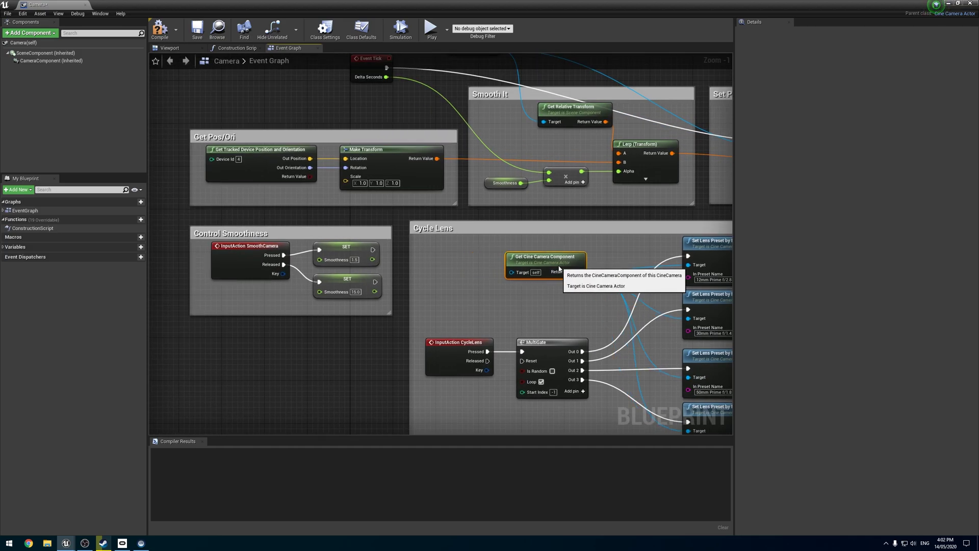
right_click(432, 263)
type("self")
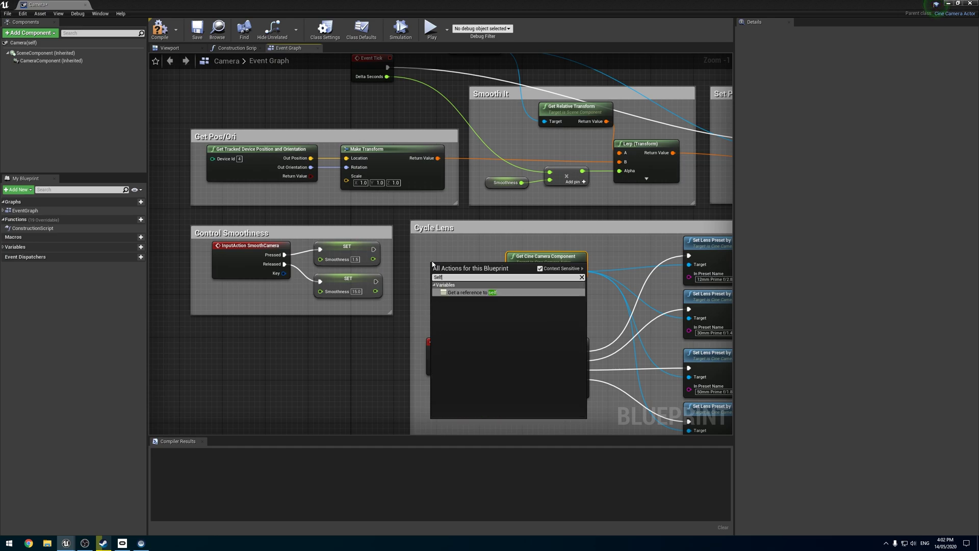
left_click(479, 293)
left_click_drag(473, 267, 512, 271)
right_click_drag(580, 292, 405, 300)
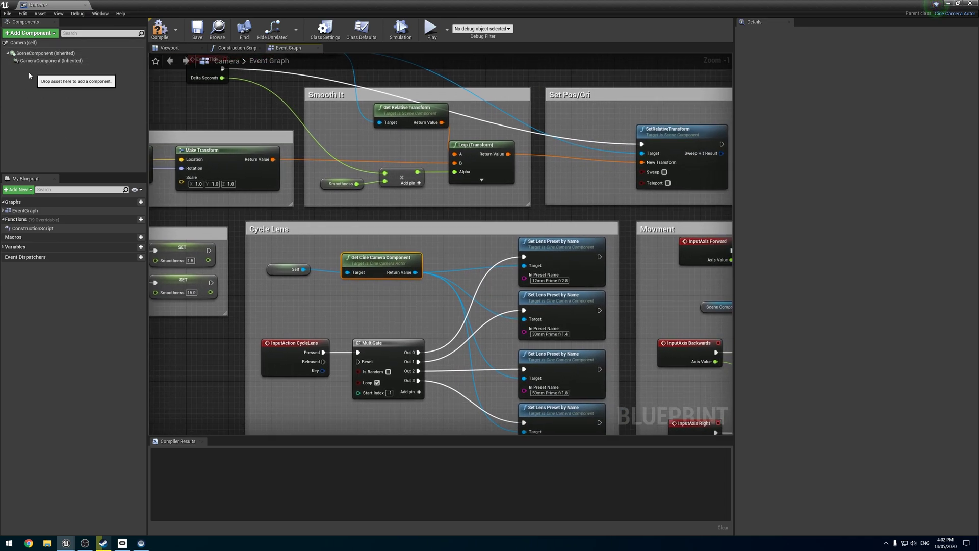
Check the Cycle Lens and Movment node connections, and compile and save the Camera blueprint.
right_click_drag(372, 293, 367, 229)
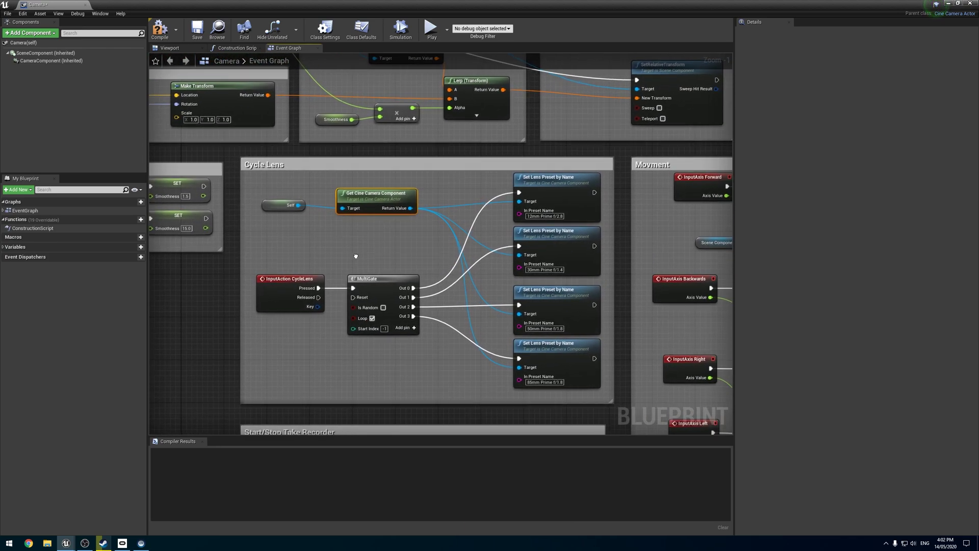
right_click_drag(323, 161, 306, 116)
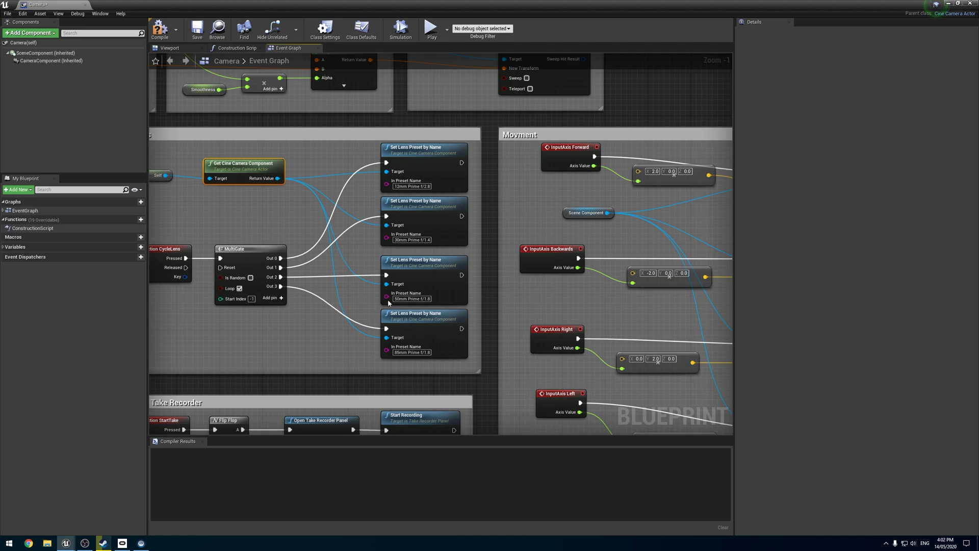
right_click_drag(348, 340, 624, 468)
scroll(409, 200, "down", 2)
left_click(161, 28)
left_click(197, 29)
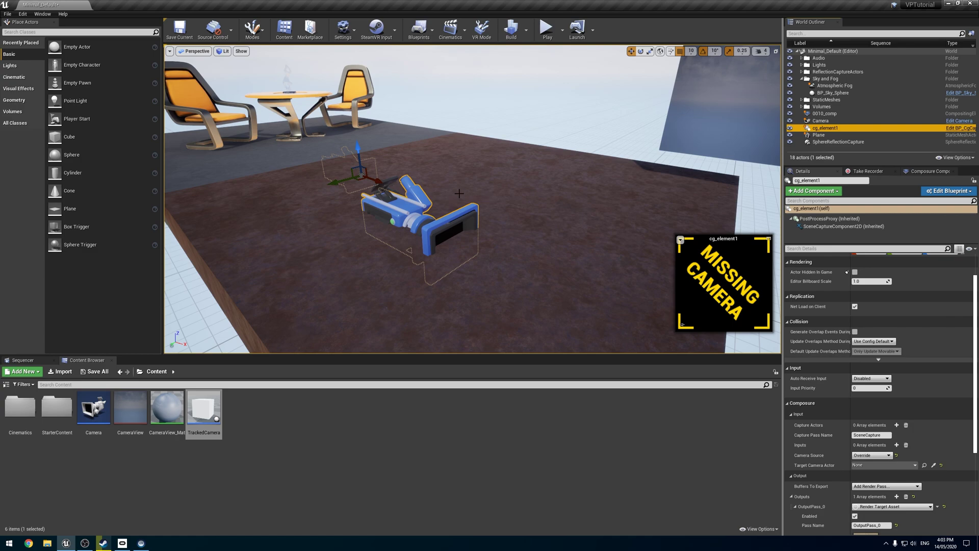
Rotate the Camera actor in the level so it faces the chairs and table.
left_click(474, 224)
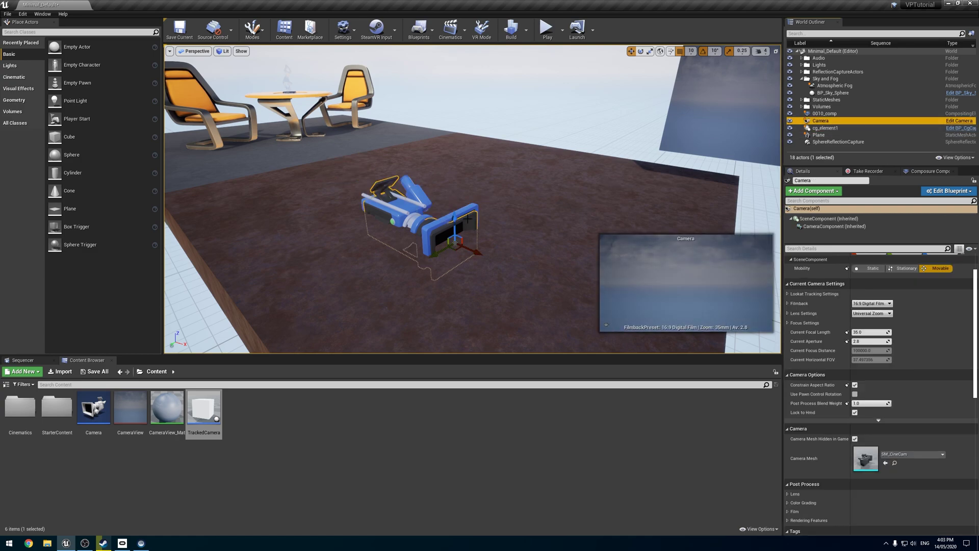
key("e")
left_click_drag(474, 223, 551, 347)
left_click(504, 93)
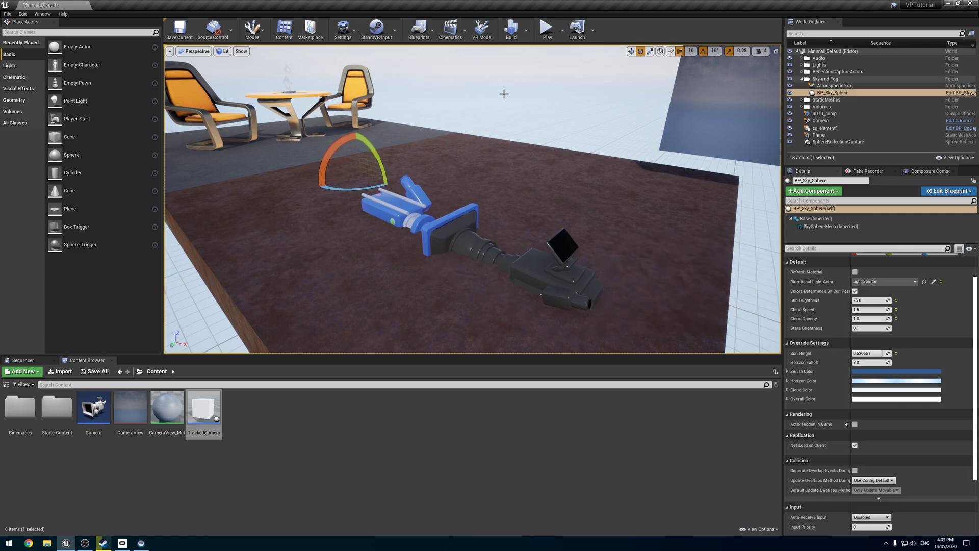
left_click(571, 279)
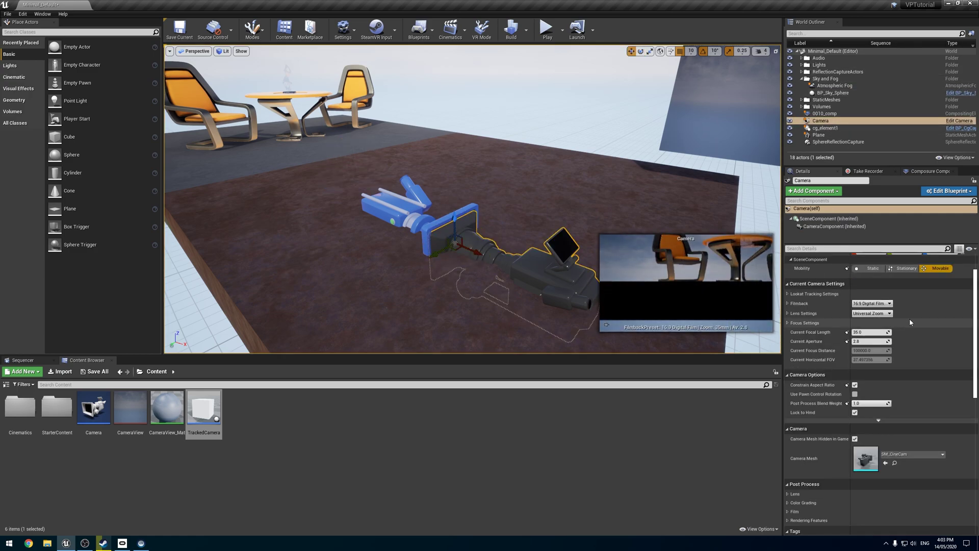
Set the Target Camera Actor of cg_element1 to Camera.
left_click(825, 128)
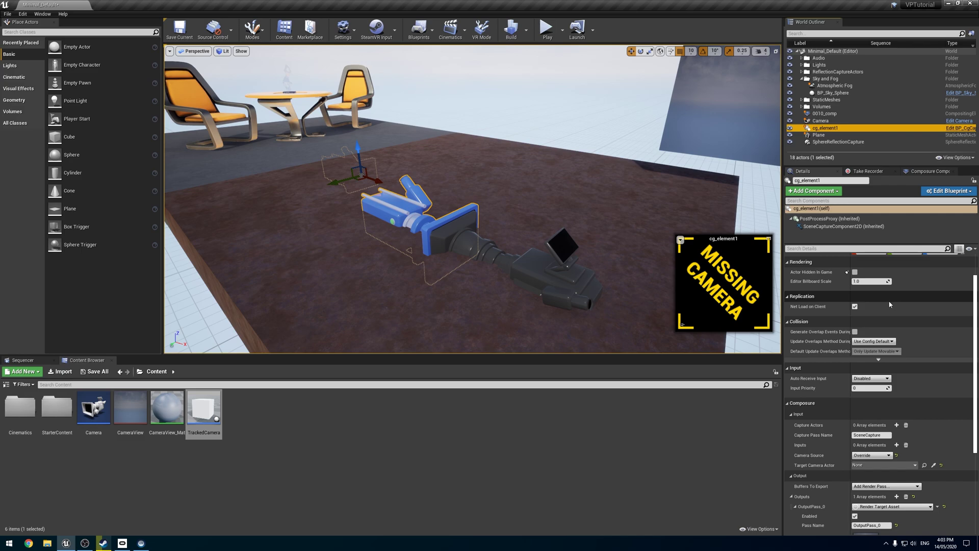
scroll(889, 332, "down", 1)
left_click(885, 453)
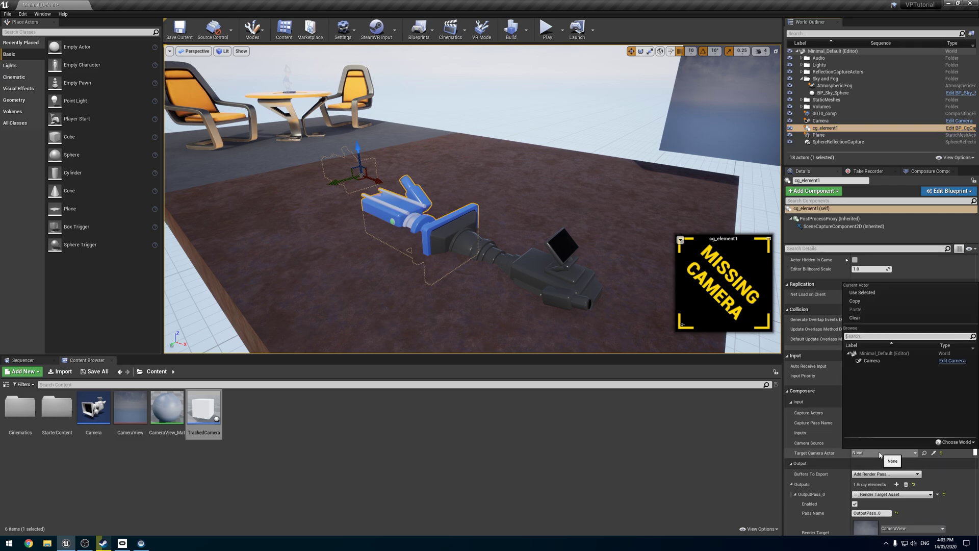
left_click(871, 361)
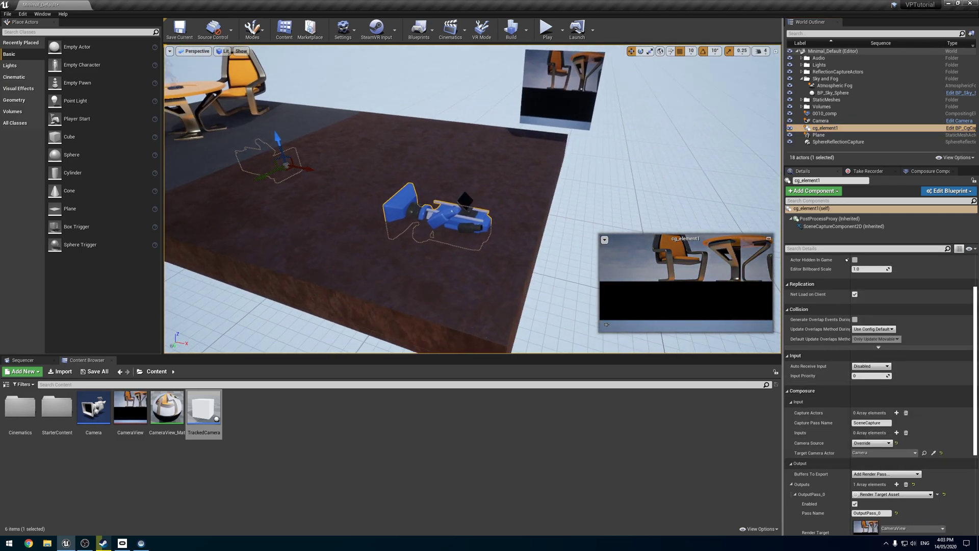
Turn off Camera Mesh Hidden in Game for the Camera actor, and run the level to check its tracking.
right_click_drag(472, 199, 454, 176)
left_click(545, 31)
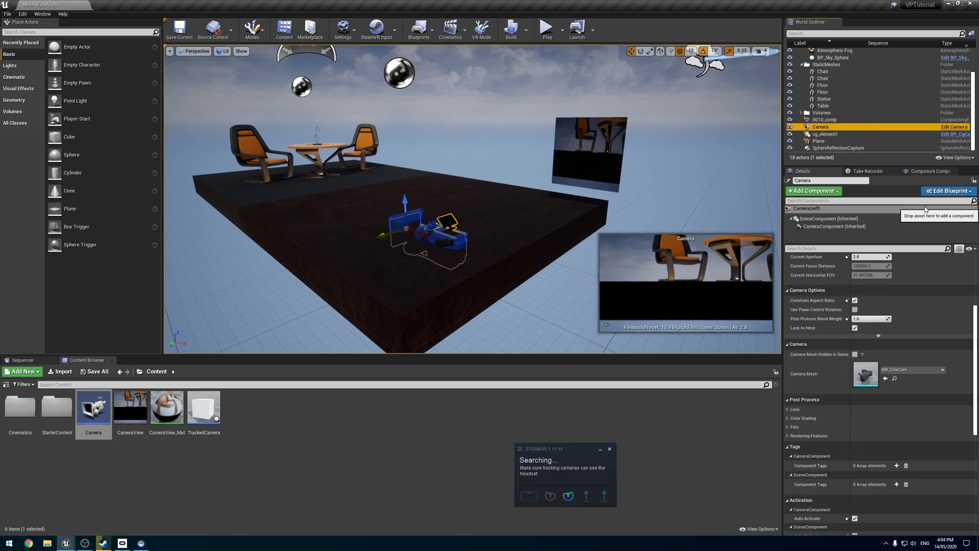
left_click(926, 208)
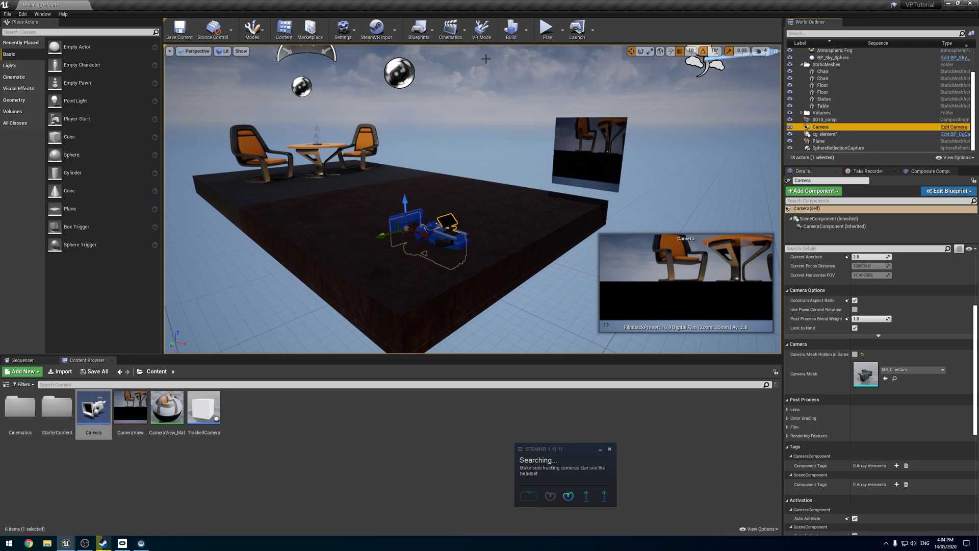
left_click(547, 28)
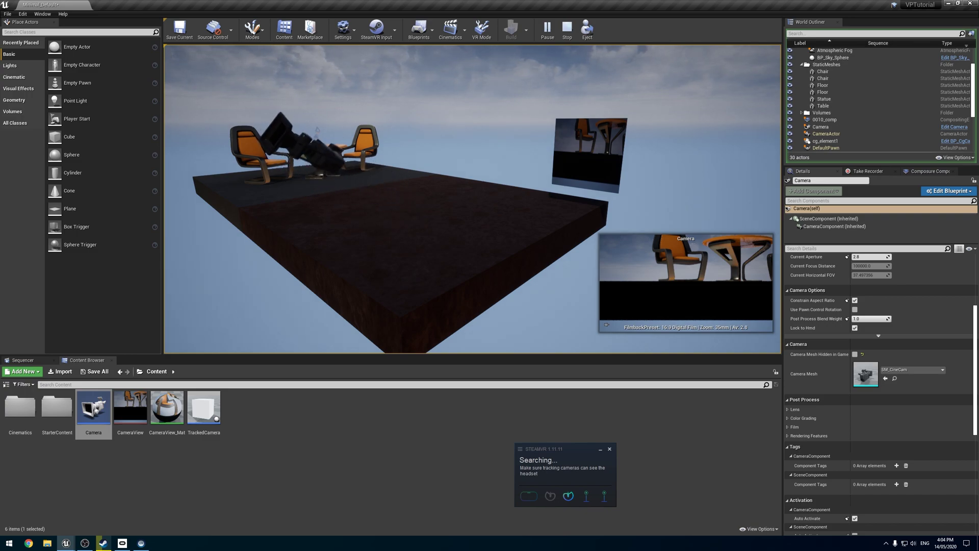
key("Escape")
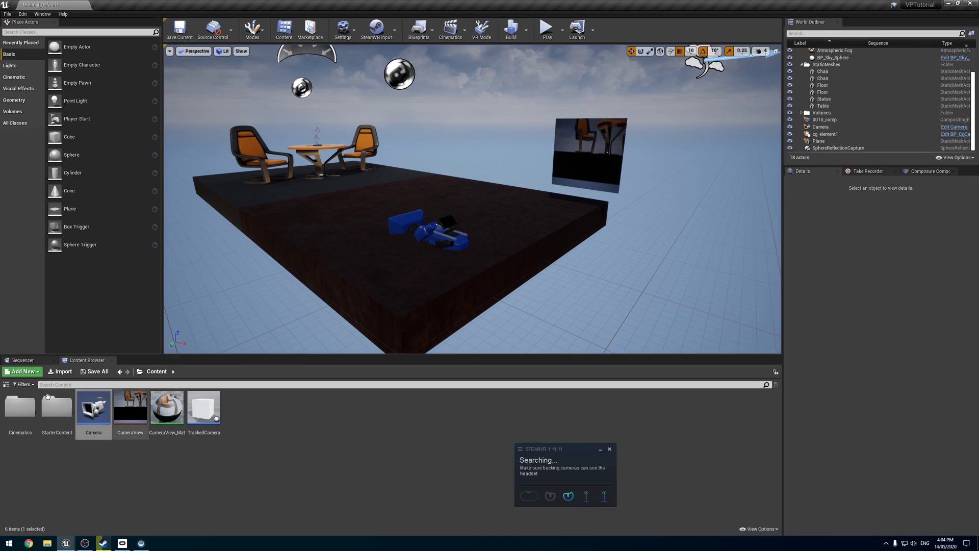
Set the default value of the Smoothness variable in the Camera blueprint to 15, and compile and save the blueprint.
double_click(93, 406)
right_click_drag(430, 193, 216, 267)
left_click(403, 338)
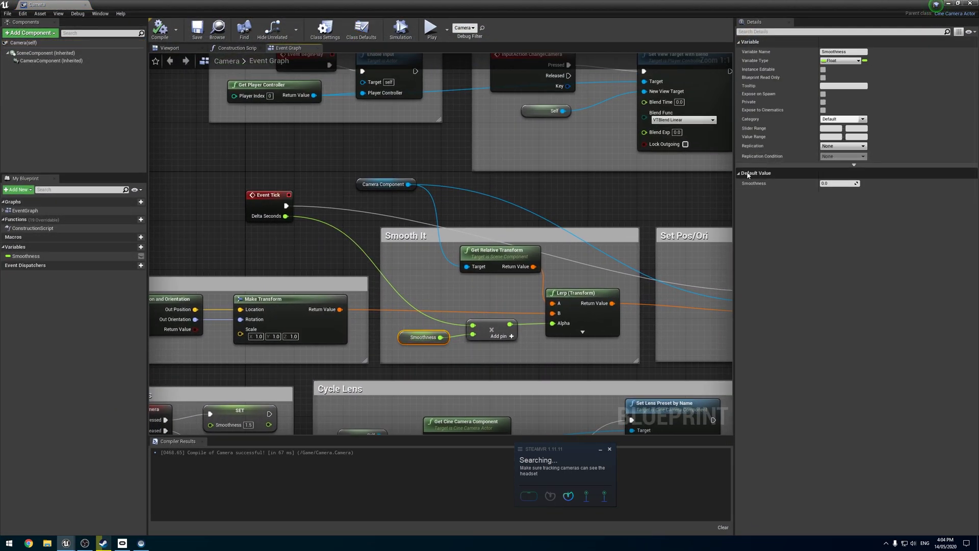
left_click(839, 184)
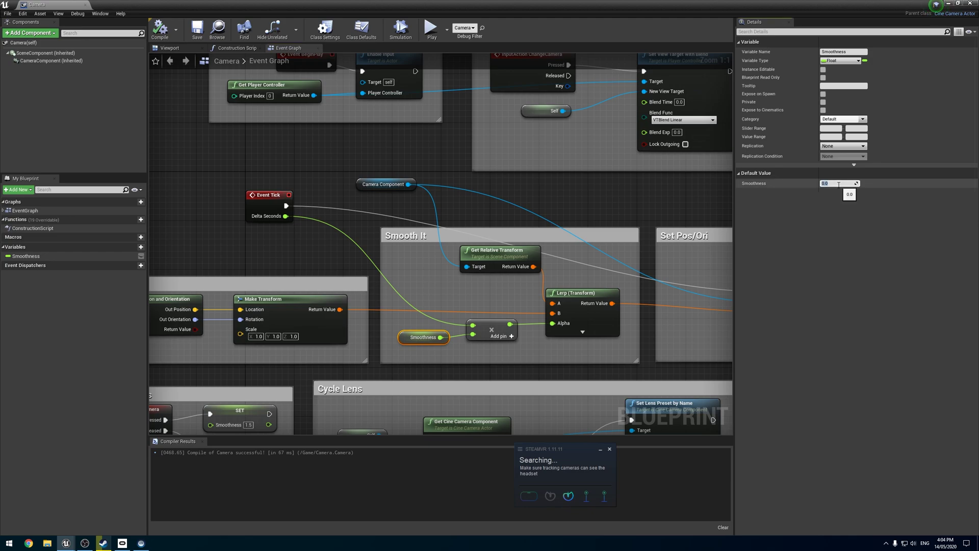
type("15")
key("Return")
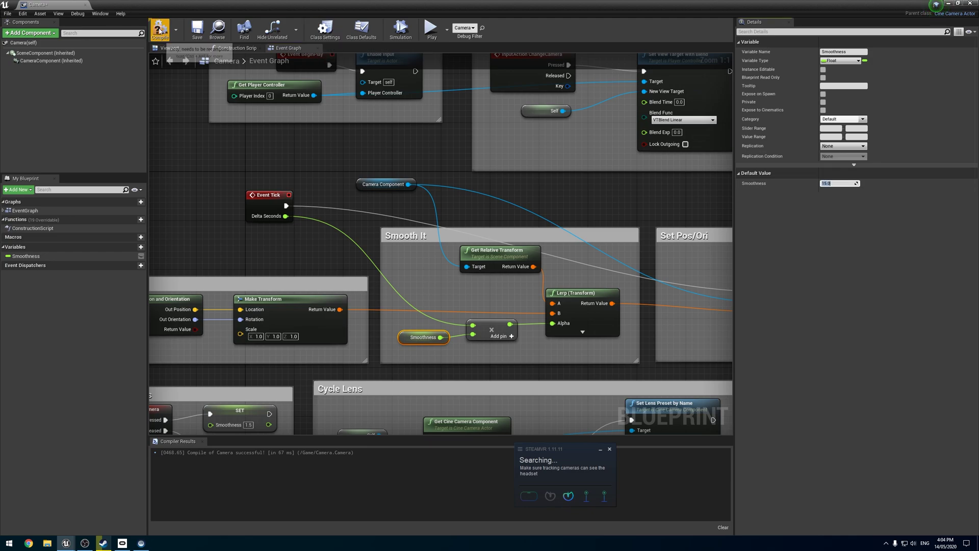
left_click(160, 29)
left_click(197, 30)
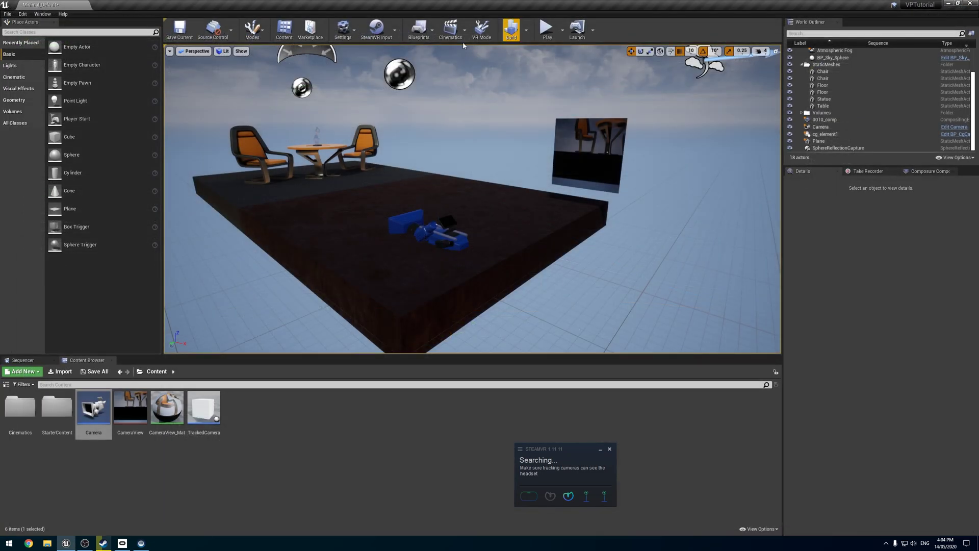
Run the level to test the camera tracking with the new smoothness default, and stop it.
left_click(546, 29)
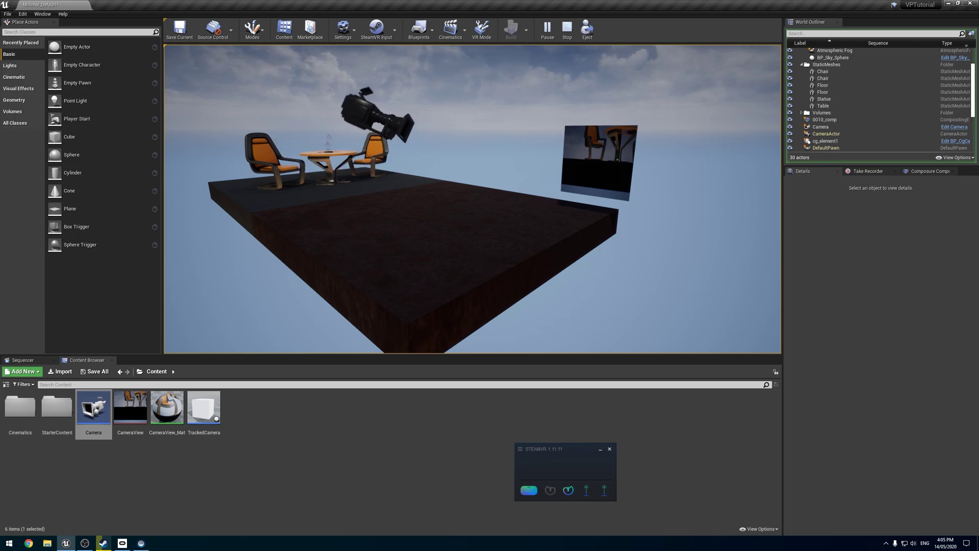
key("Escape")
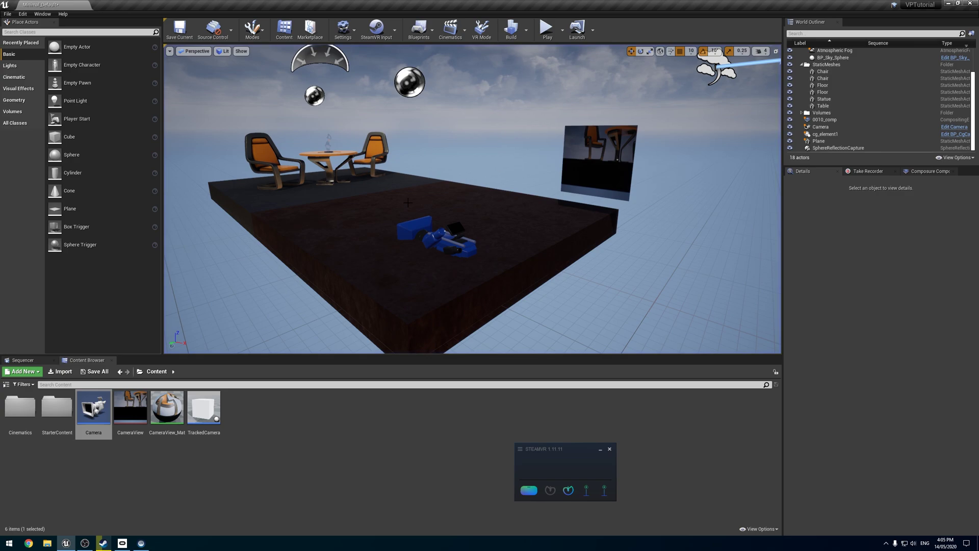
right_click_drag(471, 233, 467, 233)
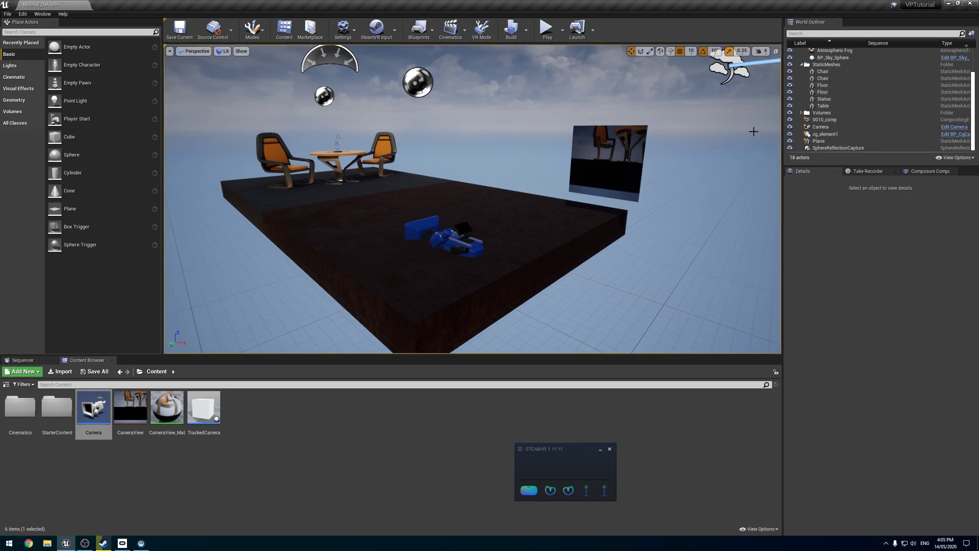
Reassign Camera as the Target Camera Actor of cg_element1.
left_click(825, 134)
scroll(877, 386, "down", 3)
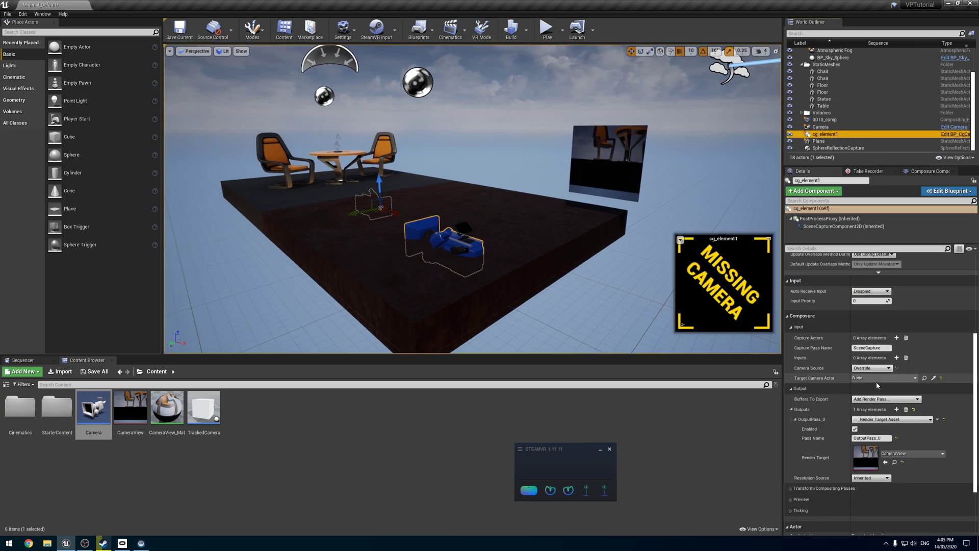
scroll(877, 387, "down", 1)
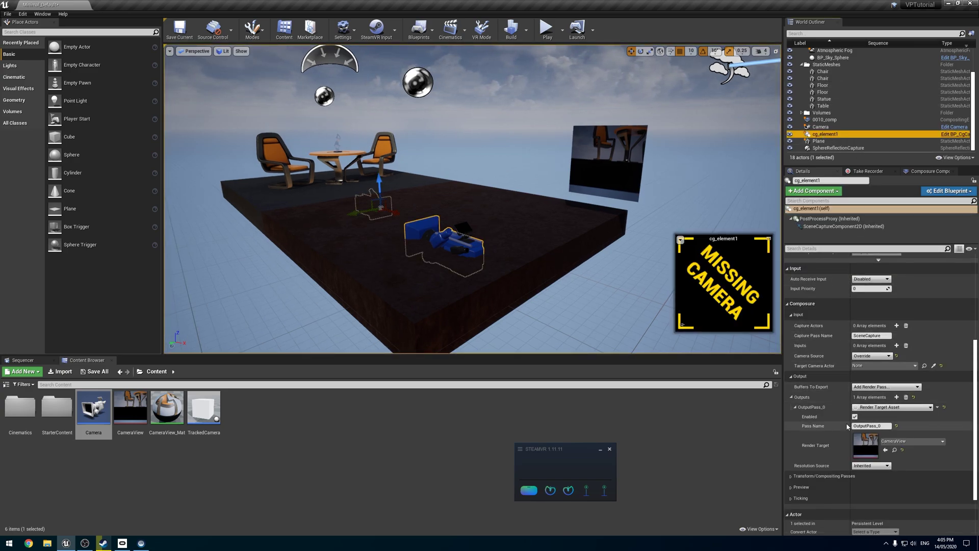
left_click(862, 364)
left_click(877, 275)
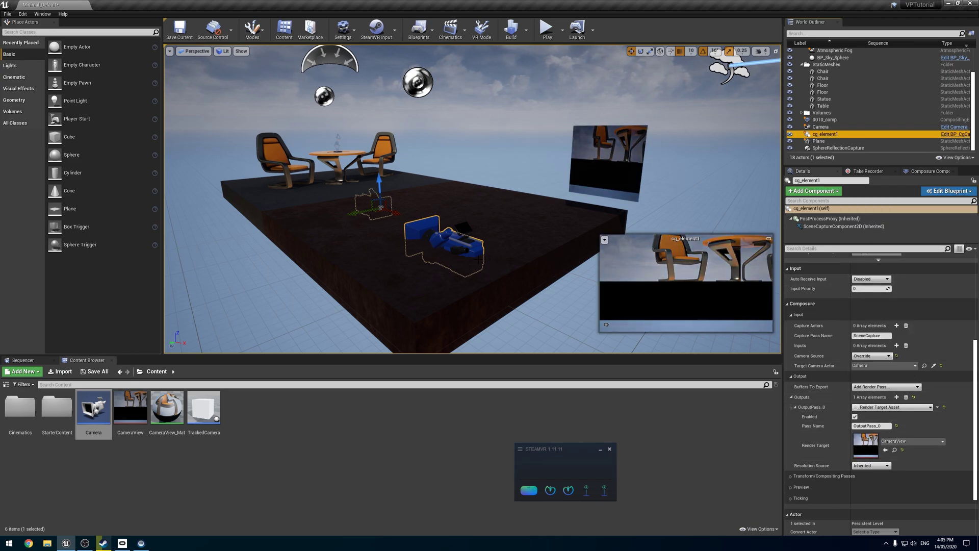
Rotate the Camera actor horizontally so it points away from the chairs and table.
left_click(445, 242)
key("e")
left_click_drag(411, 249, 320, 248)
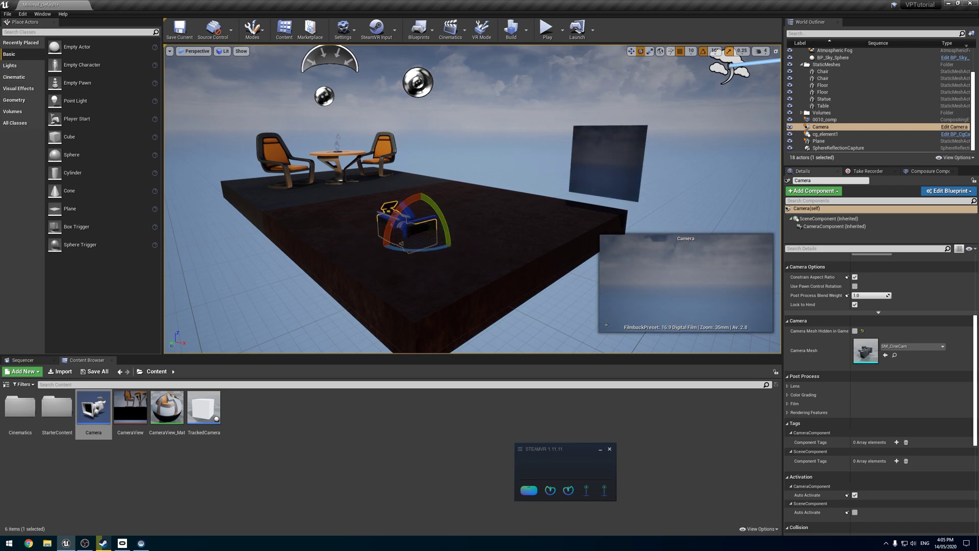
Save the level and run it to check the tracked camera's view on the plane.
left_click(180, 28)
left_click(547, 28)
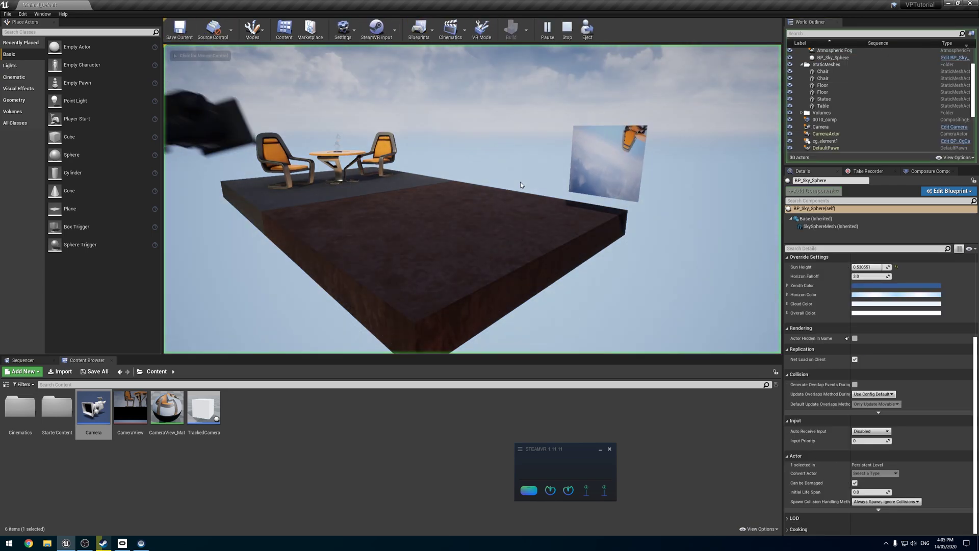
left_click(515, 179)
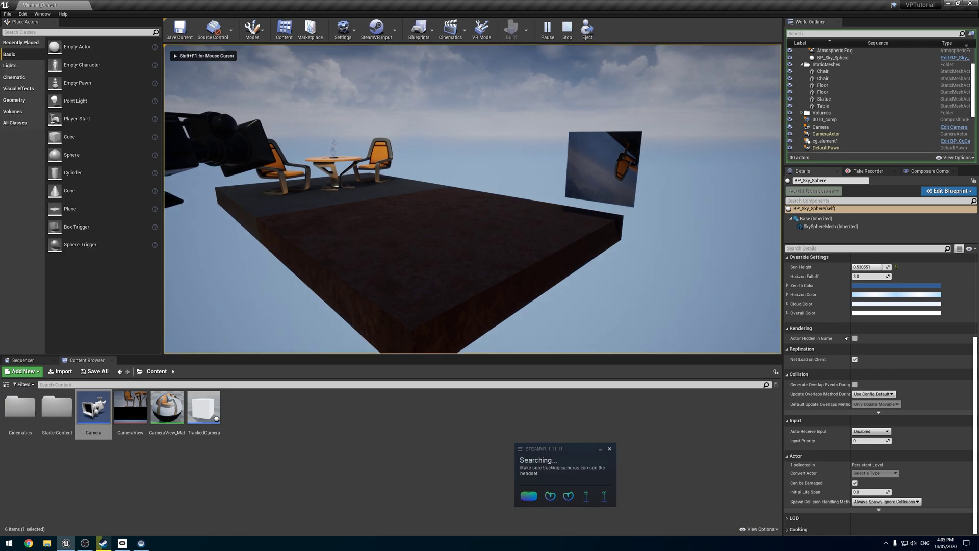